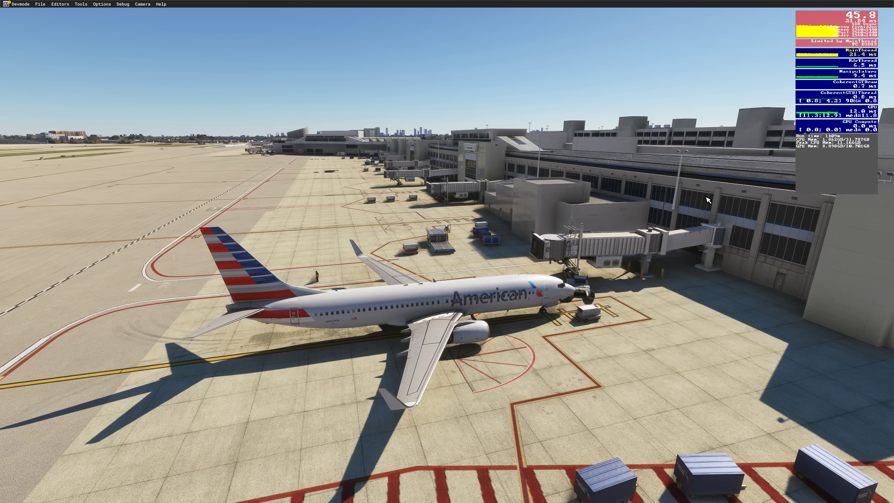
- From the cockpit view, close the pop-up window and reset the captain's Master Caution light
key("End")
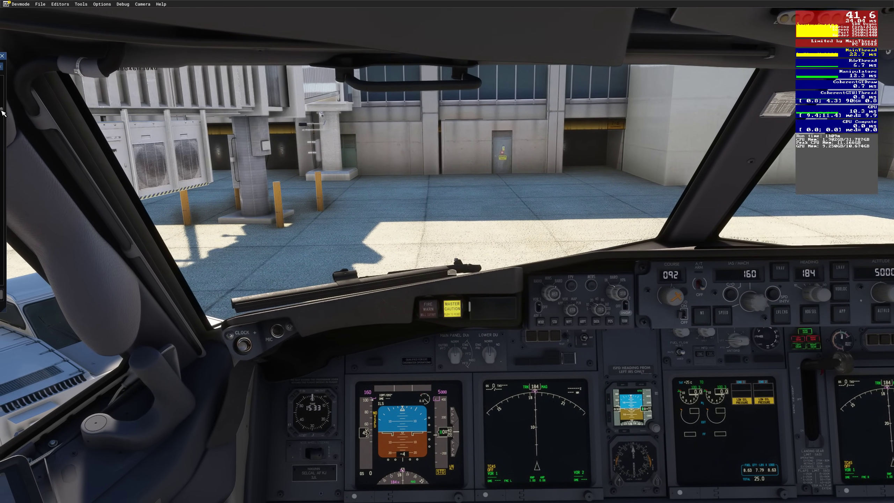
left_click(2, 55)
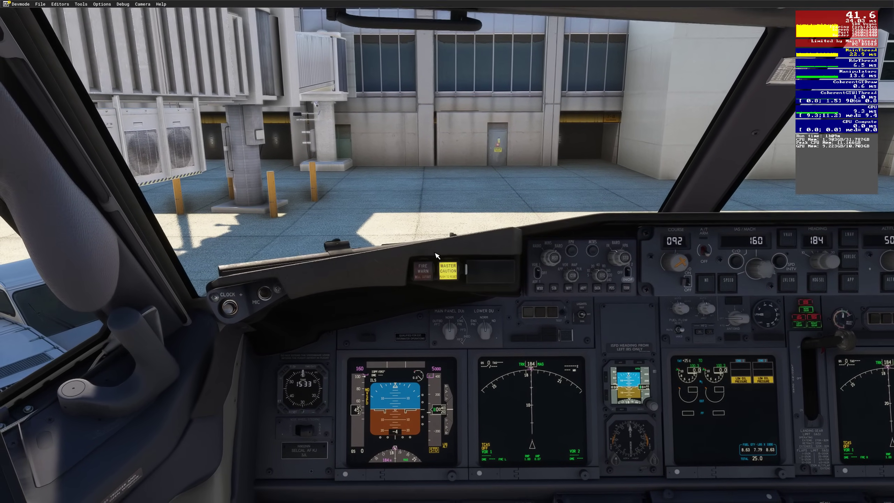
left_click(447, 270)
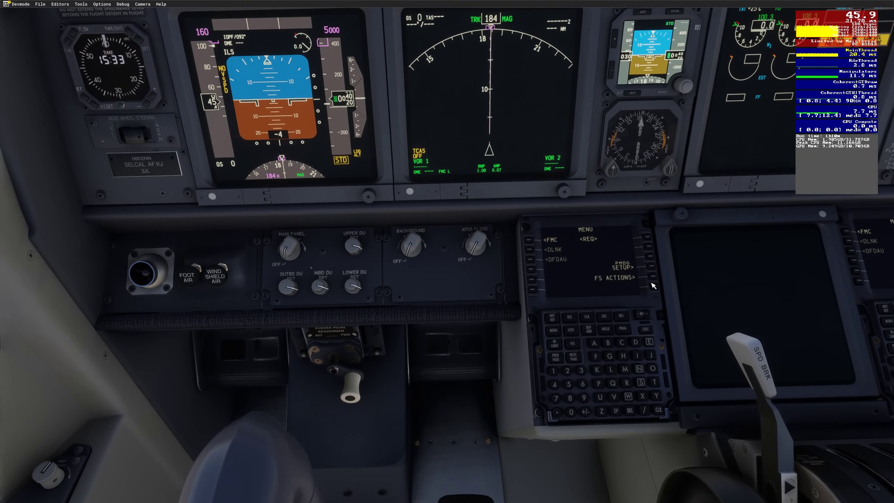
- Open the fuel page of the FS Actions on the captain's CDU and set the total fuel to 22555 lbs
left_click(652, 279)
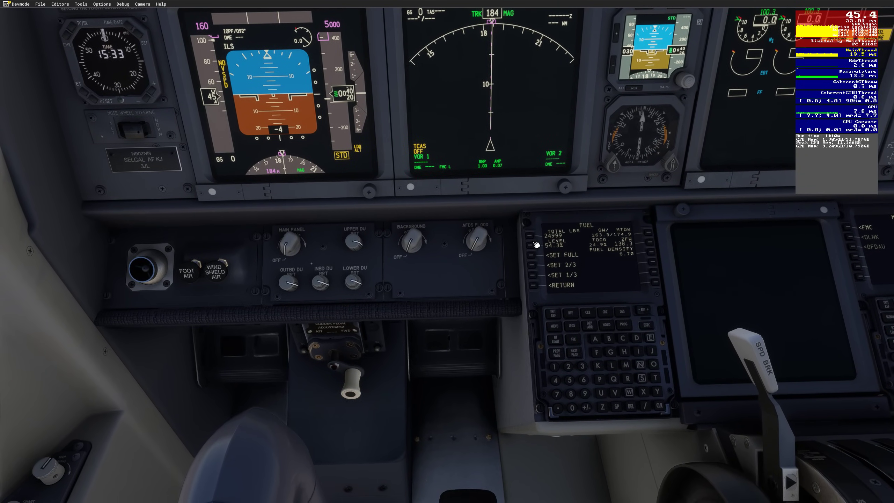
double_click(568, 367)
triple_click(569, 379)
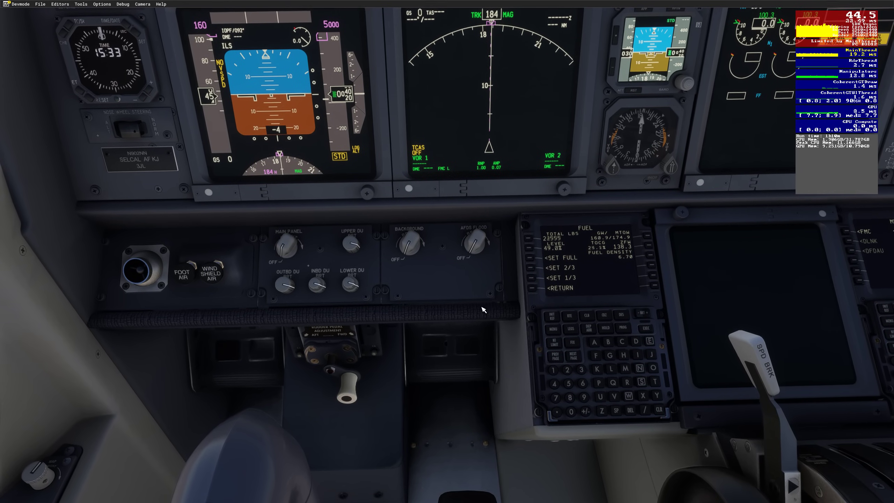
- Switch the captain's altimeter out of STD and set the barometric pressure to 29.92 IN
key("ctrl+space")
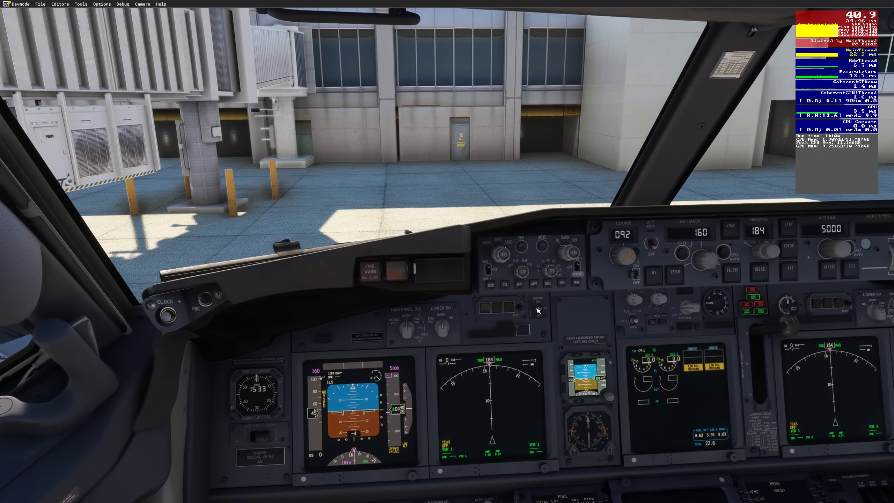
scroll(571, 261, "up", 5)
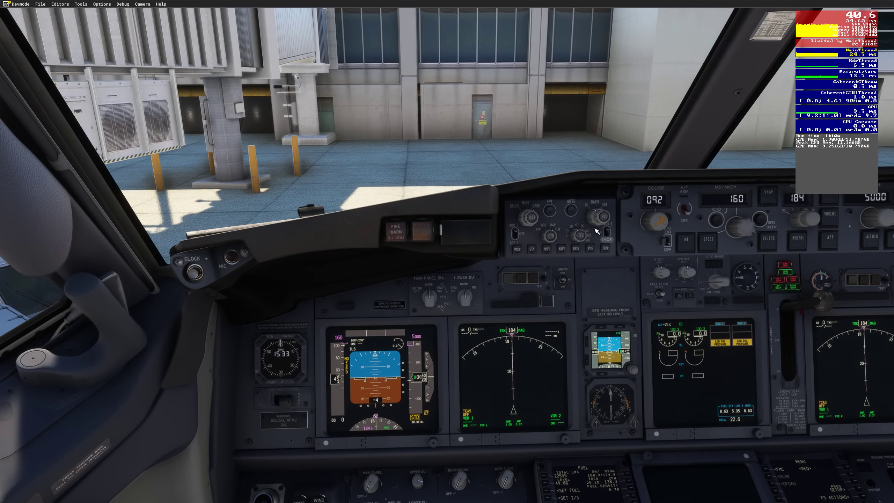
left_click(605, 222)
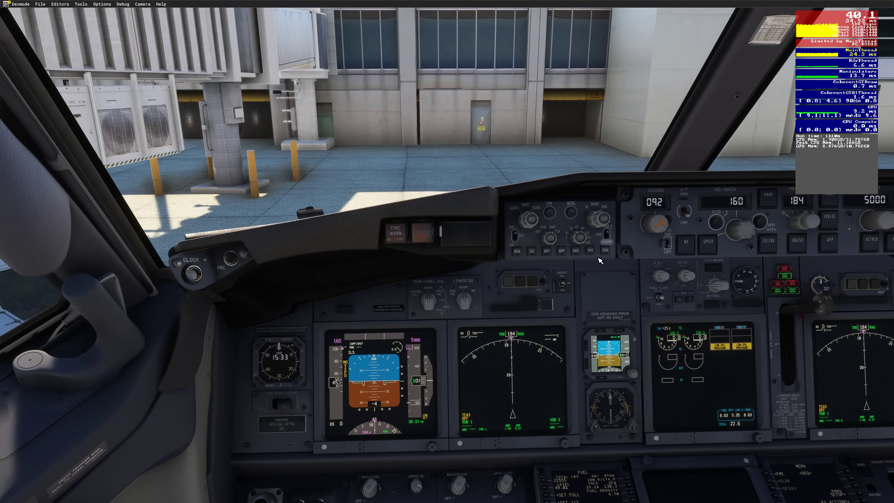
scroll(597, 219, "up", 3)
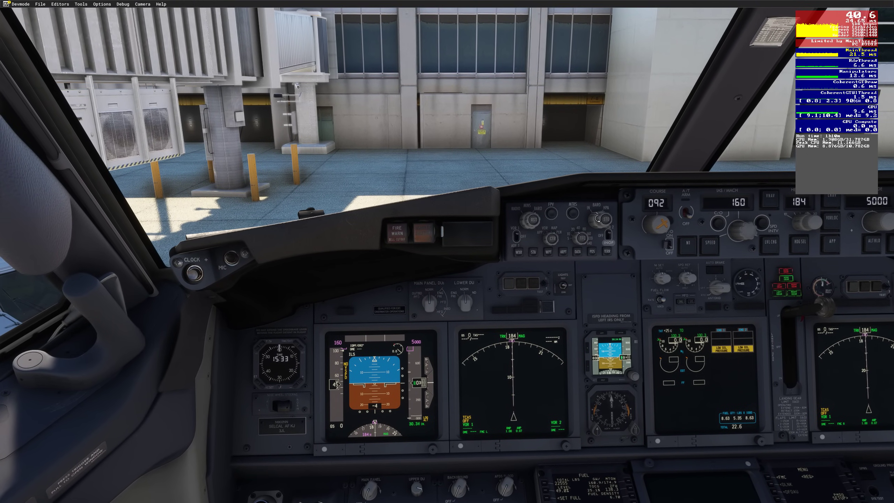
scroll(597, 218, "down", 10)
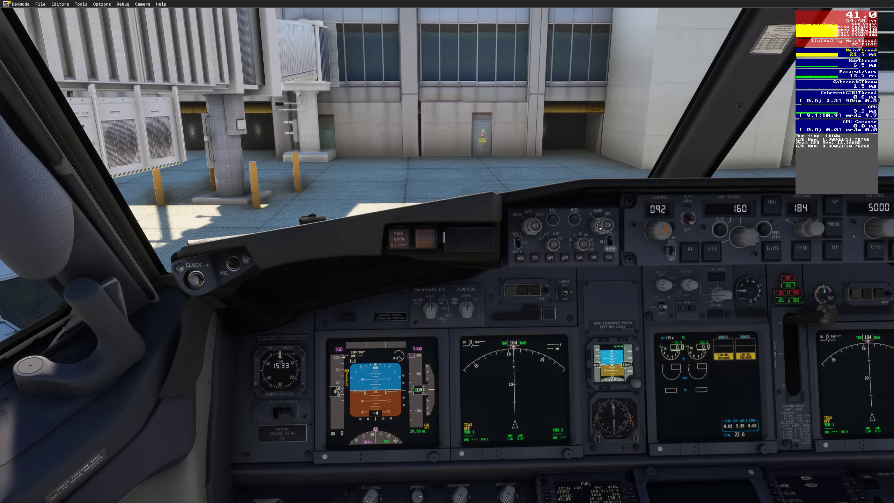
scroll(600, 225, "down", 8)
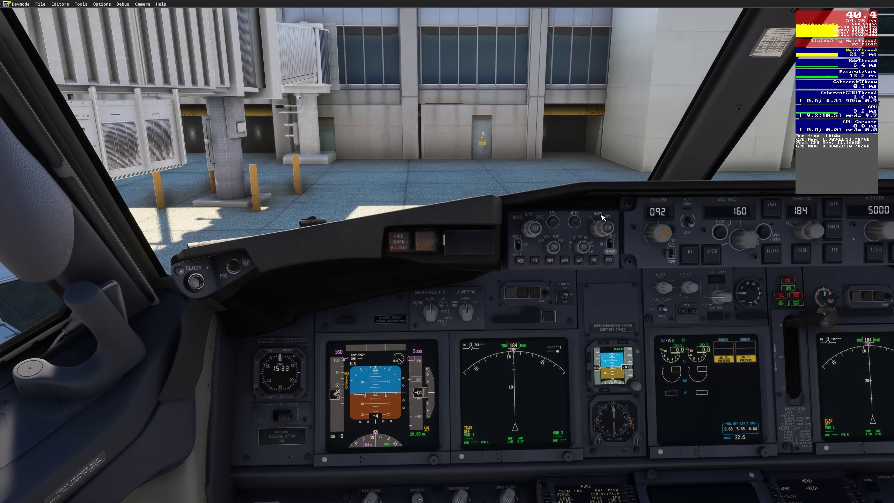
scroll(601, 232, "up", 8)
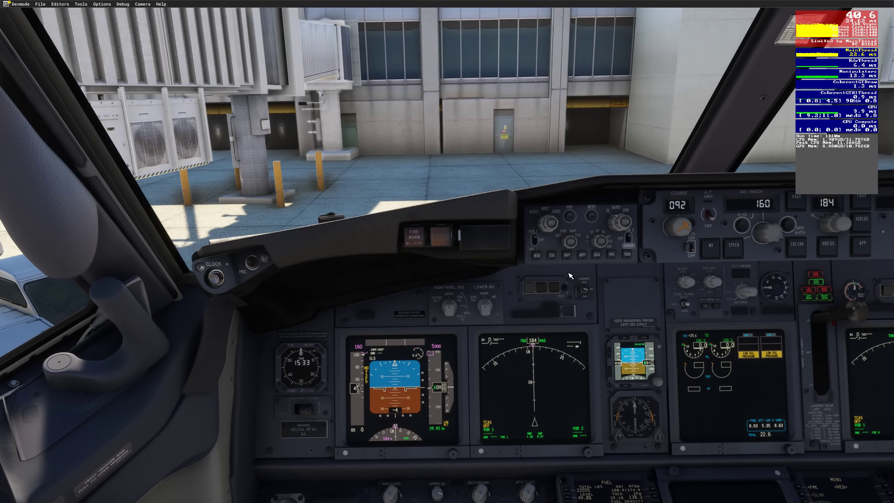
- Pause the flight to review the PC graphics settings in the general options, and resume the flight
key("Escape")
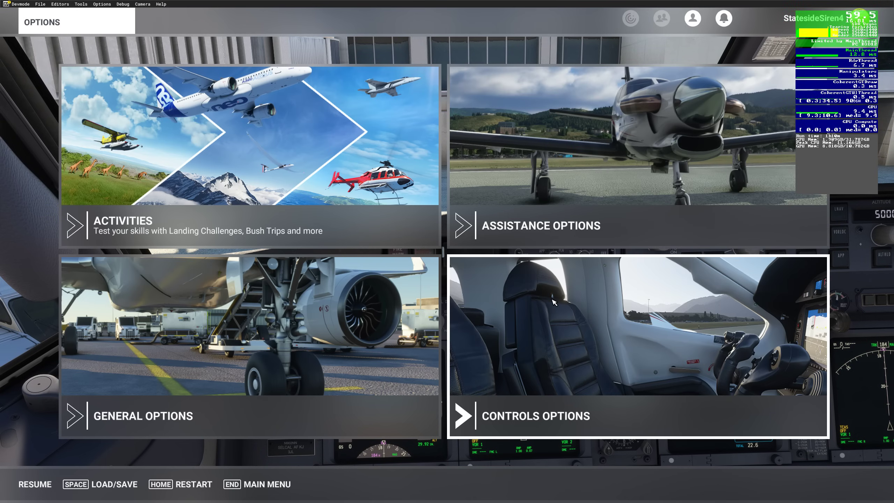
left_click(229, 325)
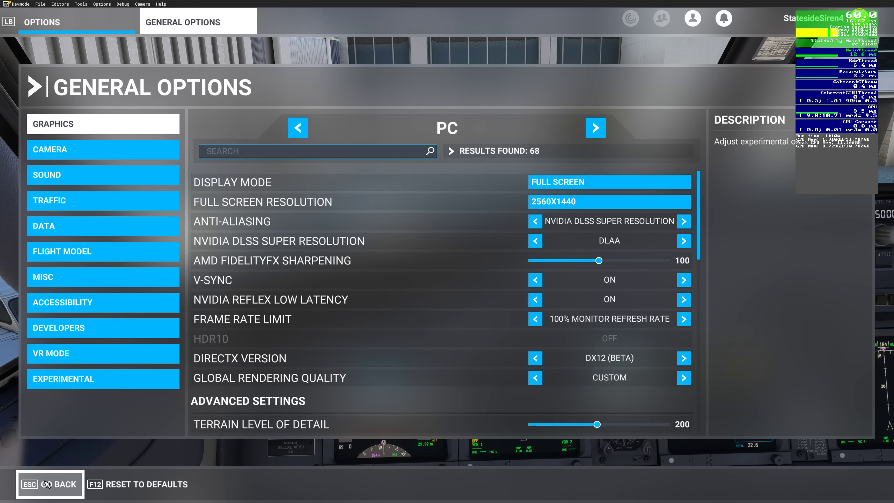
left_click(47, 485)
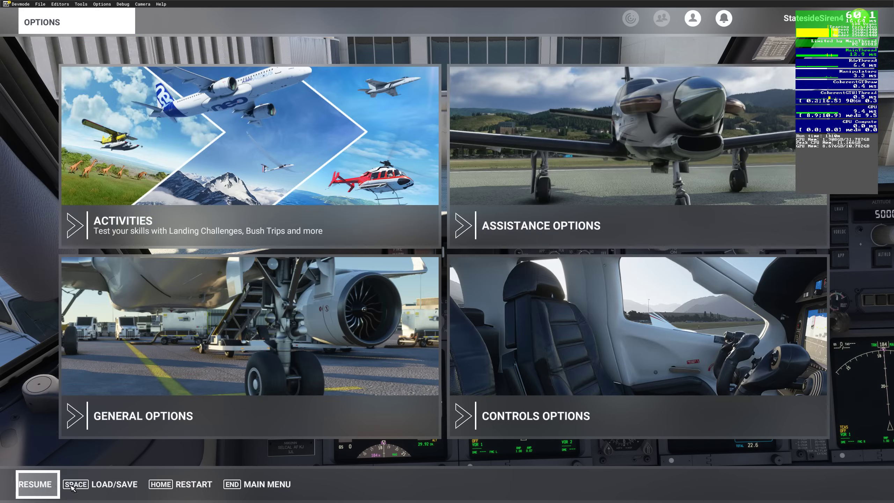
left_click(35, 485)
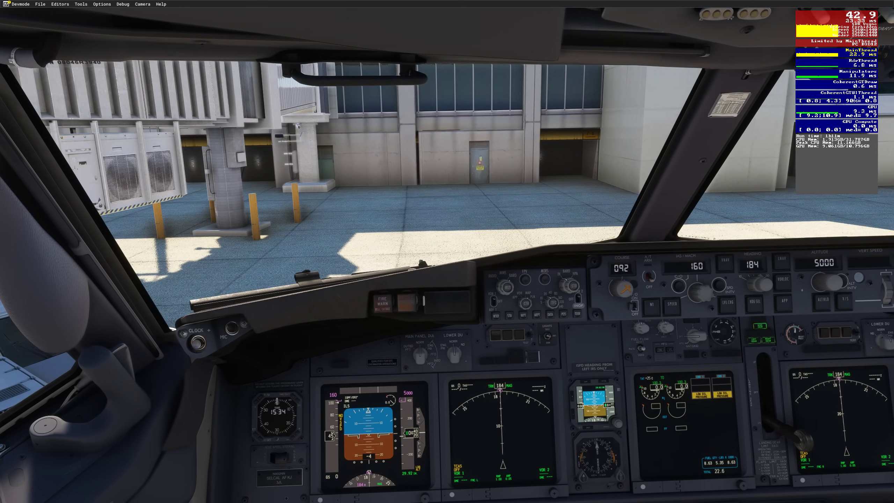
- Switch to the Reddit chart in Firefox and examine which DLSS technologies each RTX series supports
key("alt+Tab")
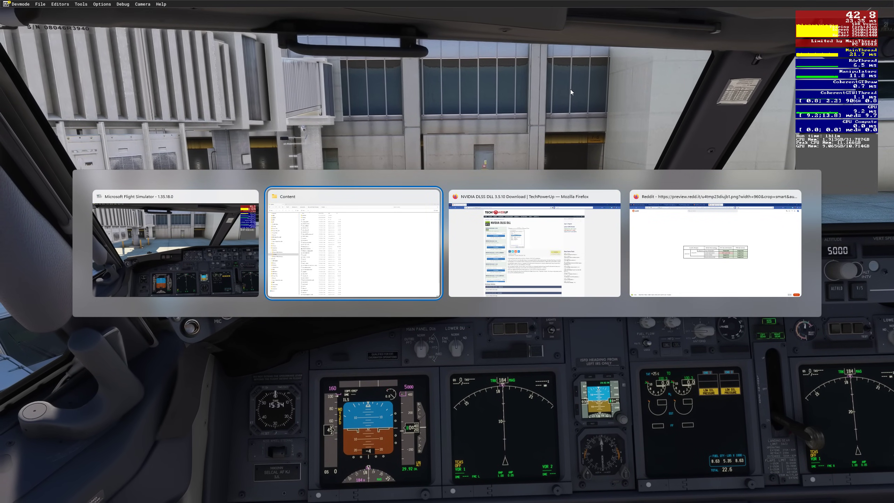
key("alt+Tab")
key("alt+Tab")
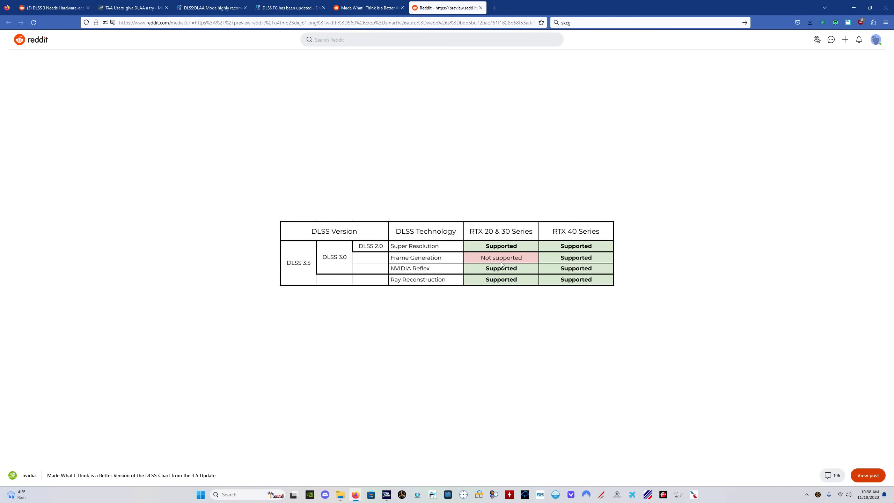
- Switch to the TechPowerUp NVIDIA DLSS DLL download page in Firefox and highlight its web address
key("alt+Tab")
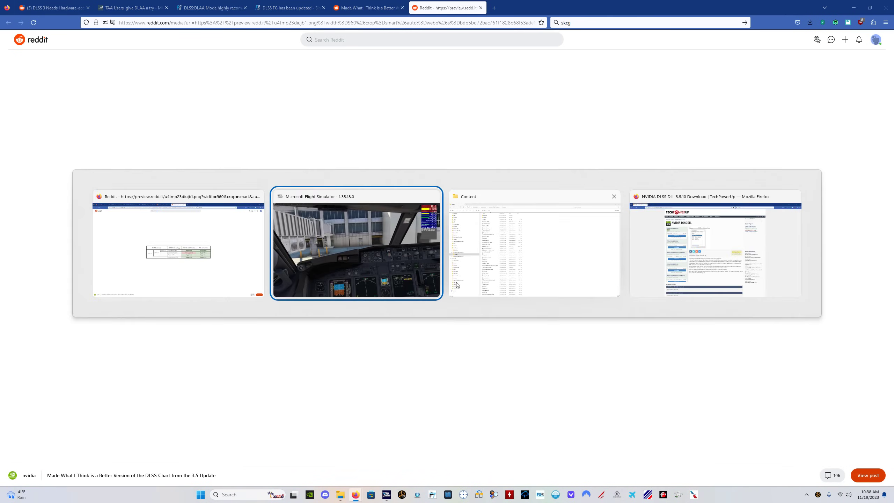
key("alt+Tab")
key("alt+Tab")
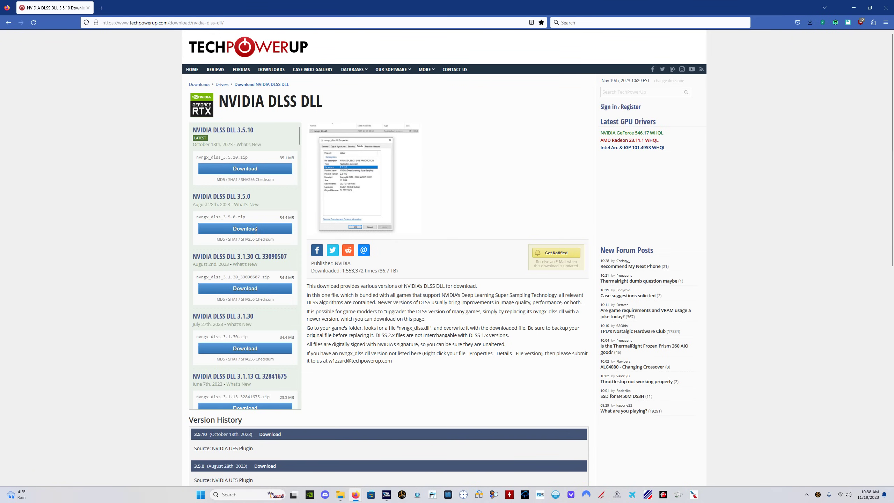
left_click(221, 18)
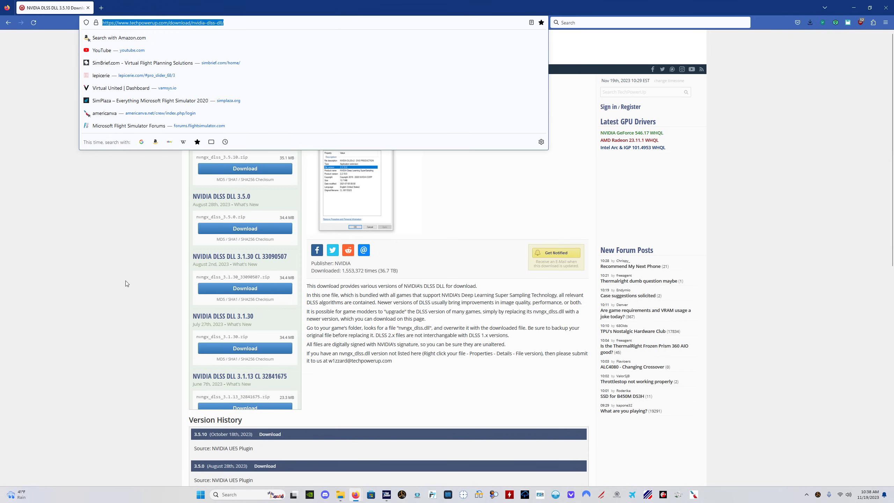
left_click(141, 270)
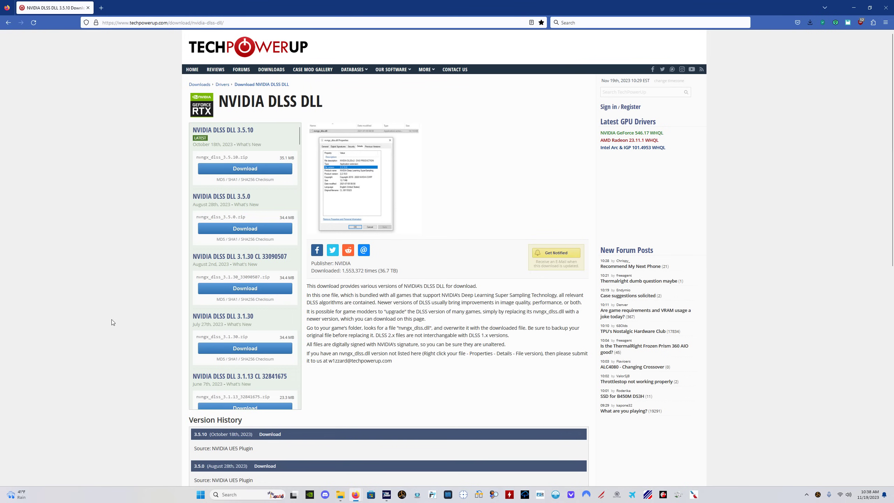
- Look through the list of DLSS DLL downloads, highlight the NVIDIA DLSS DLL 2.5.1 title, and return to the latest version
scroll(238, 303, "down", 2)
scroll(238, 303, "down", 7)
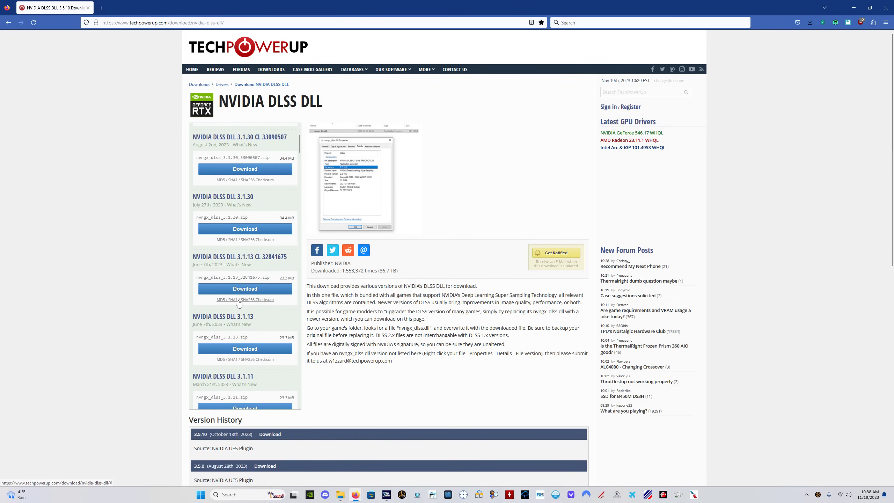
scroll(239, 302, "down", 4)
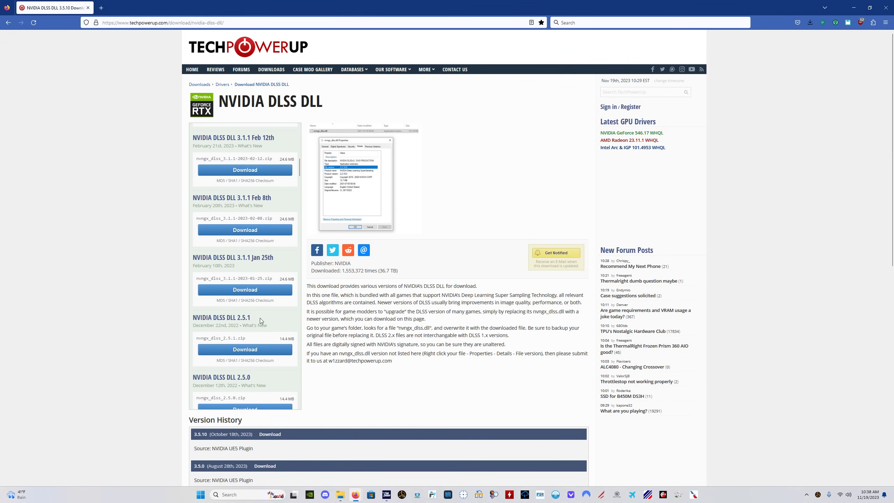
left_click_drag(259, 318, 193, 318)
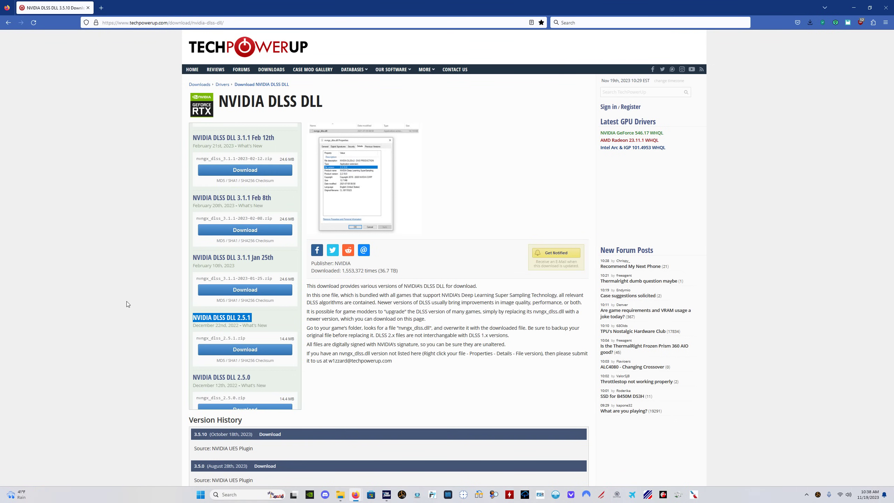
left_click(256, 319)
scroll(256, 318, "up", 10)
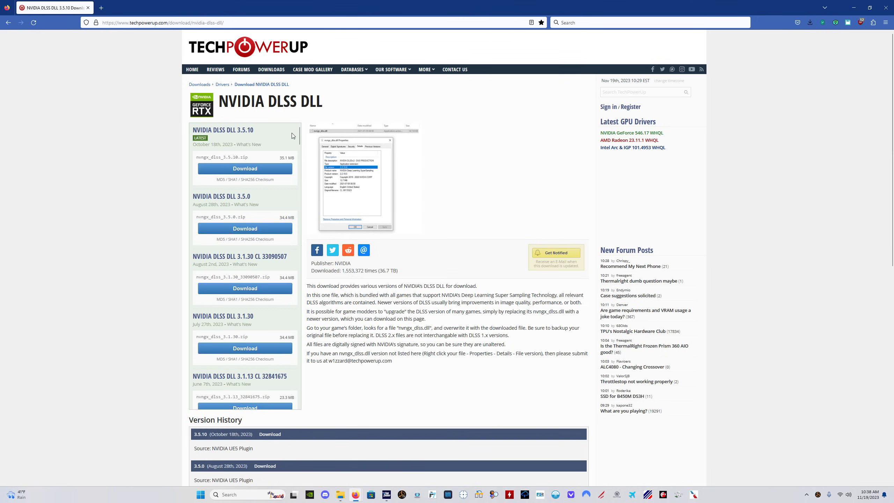
- Recheck the DLSS versions in the Reddit chart and return to the TechPowerUp download page
key("alt+Tab")
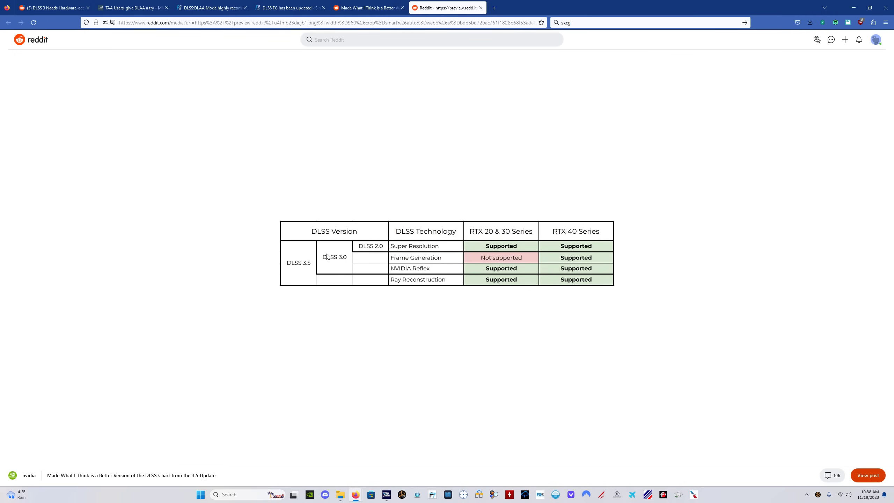
key("alt+Tab")
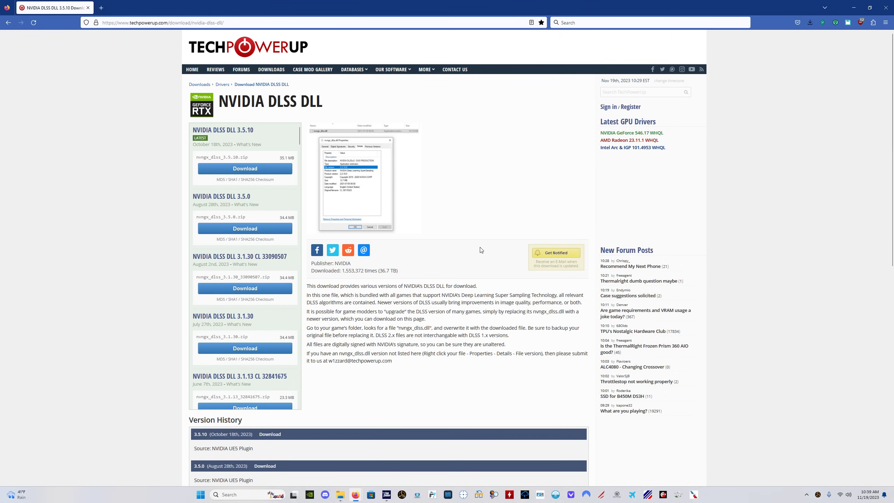
- Switch to File Explorer, open the Content folder under C: > XboxGames > Microsoft Flight Simulator, and select nvngx_dlss.dll
key("alt+Tab")
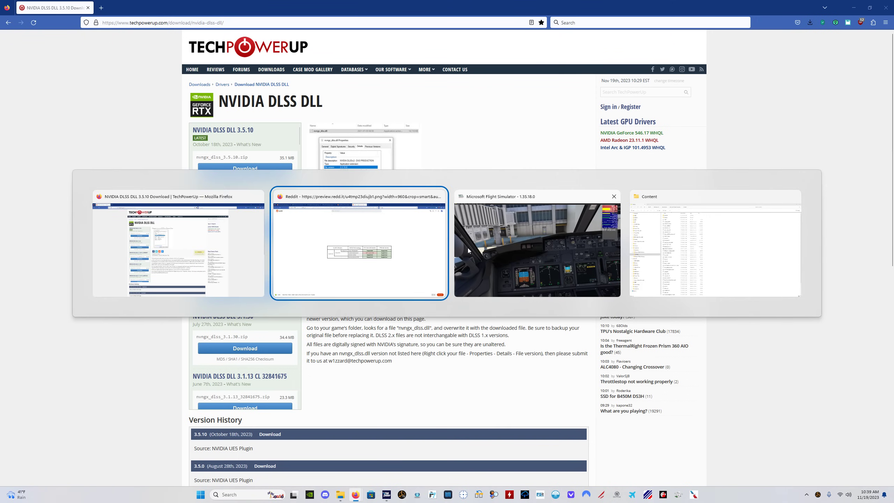
key("alt+Tab")
key("alt+Tab")
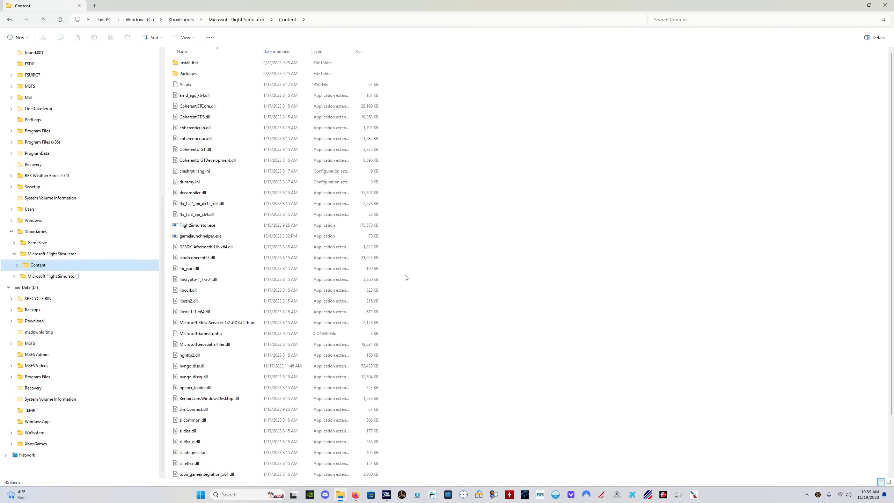
scroll(63, 262, "up", 3)
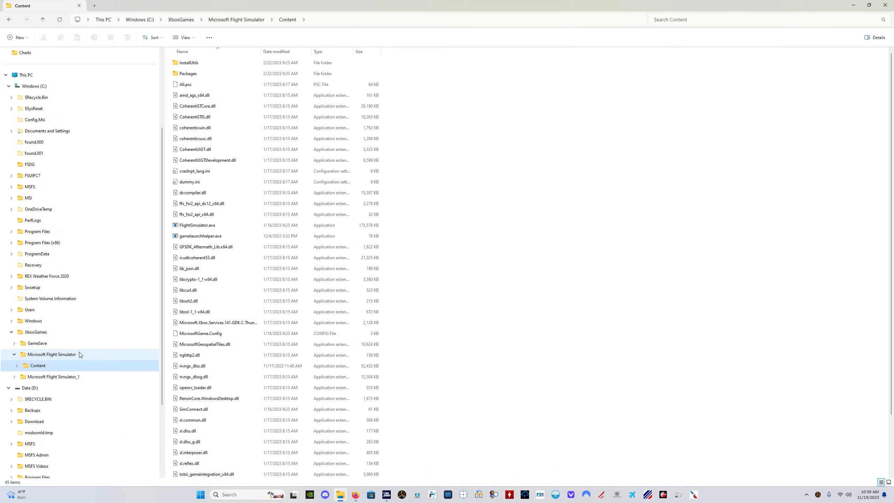
left_click(72, 333)
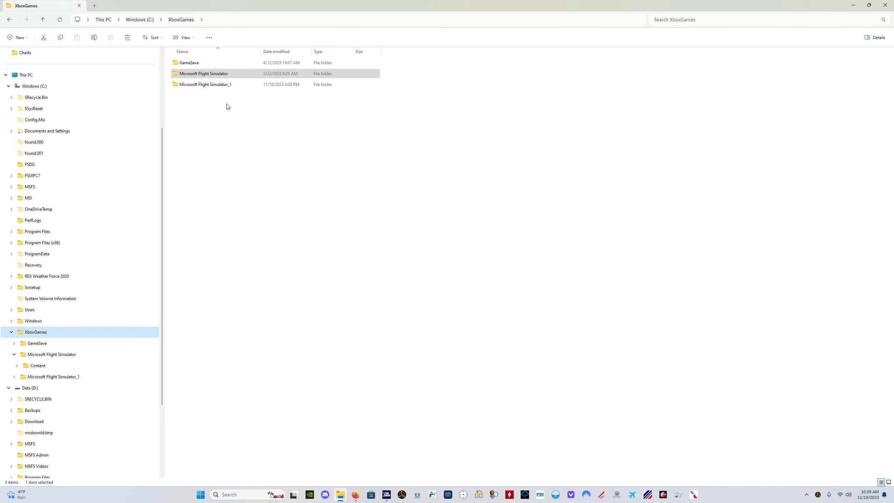
double_click(215, 75)
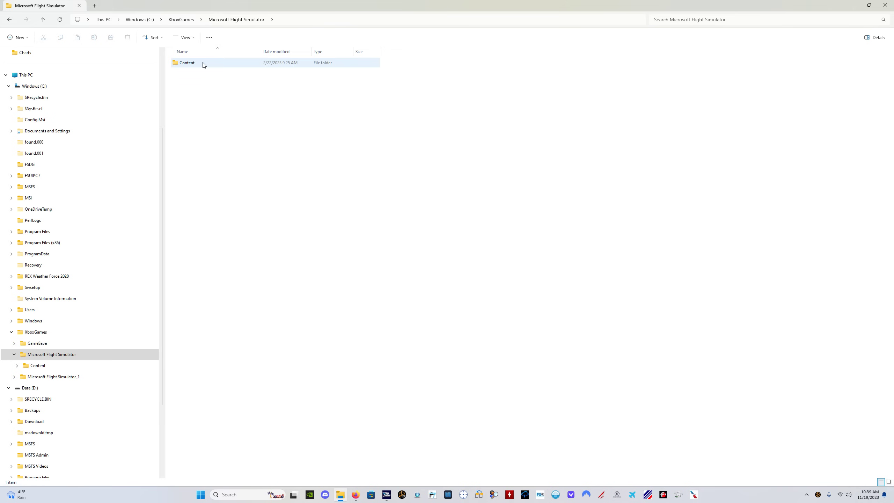
double_click(203, 63)
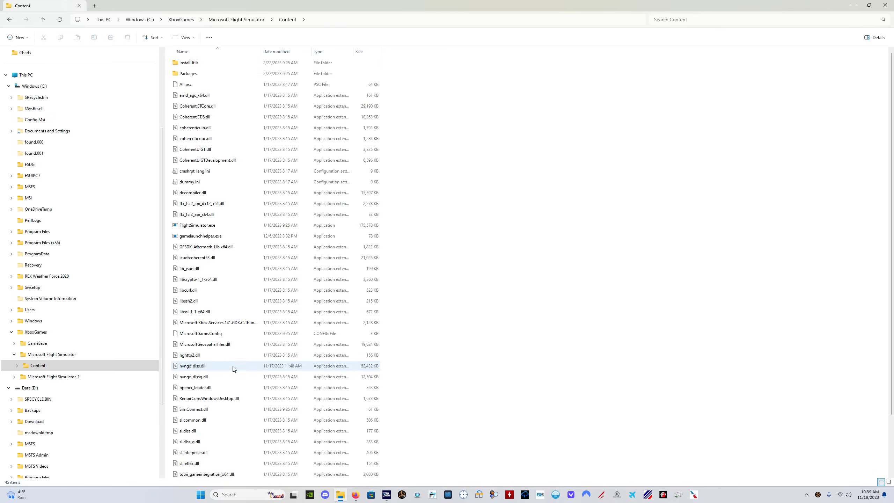
left_click(219, 368)
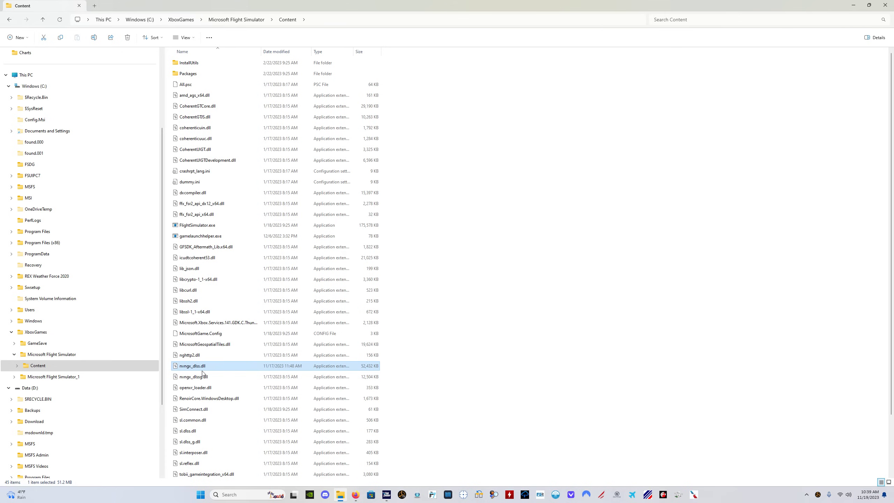
- Recheck the TechPowerUp download page in Firefox, return to the Content folder in File Explorer, and inspect the nvngx_dlssg.dll entry
key("alt+Tab")
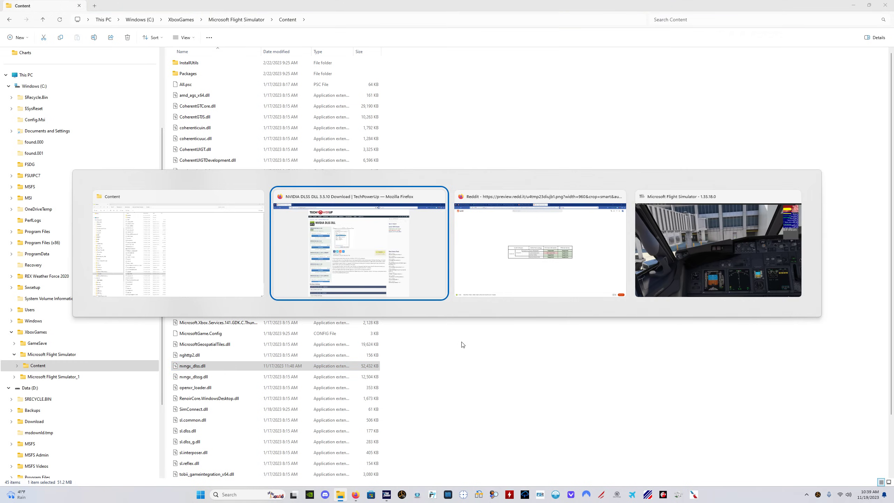
key("alt+Tab")
key("alt+Tab")
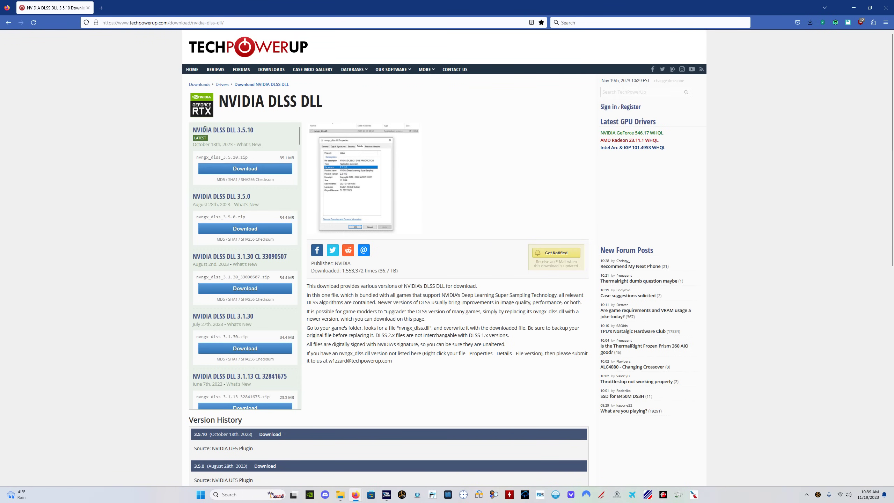
key("alt+Tab")
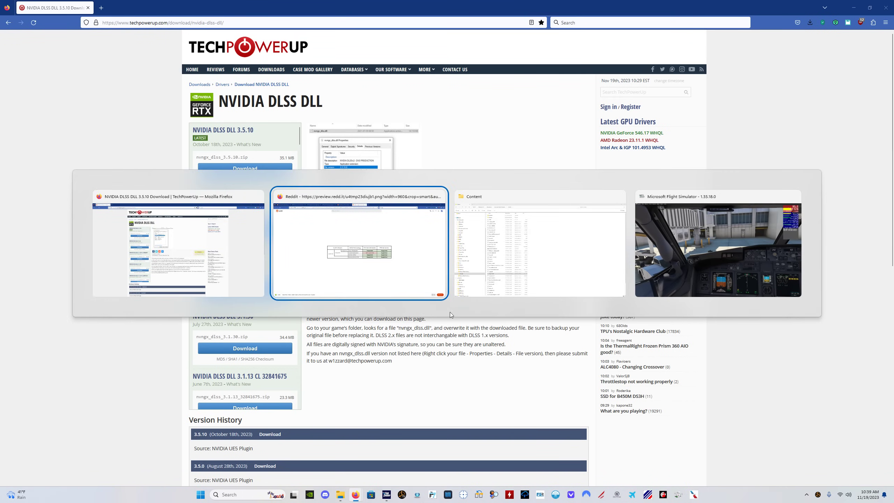
key("alt+Tab")
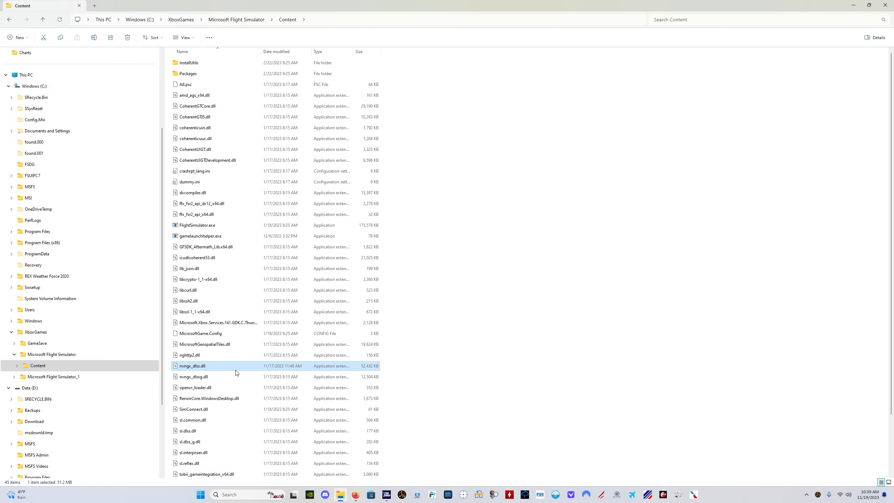
mouse_move(223, 367)
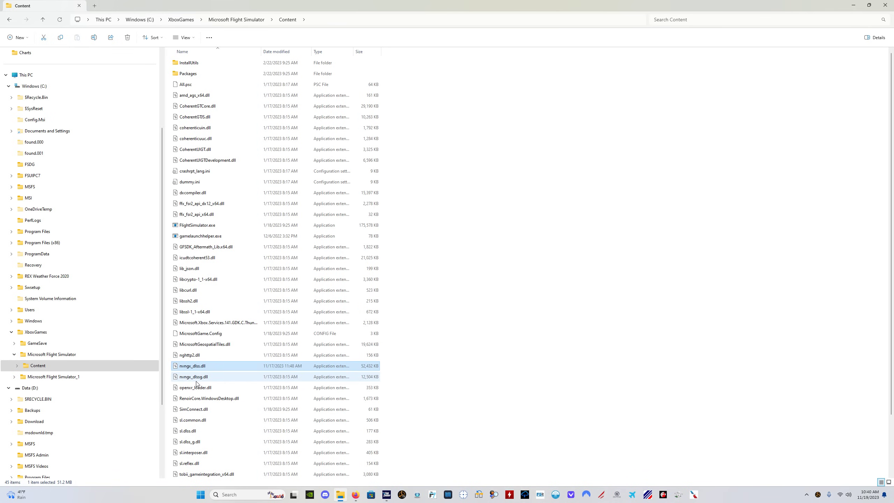
mouse_move(196, 383)
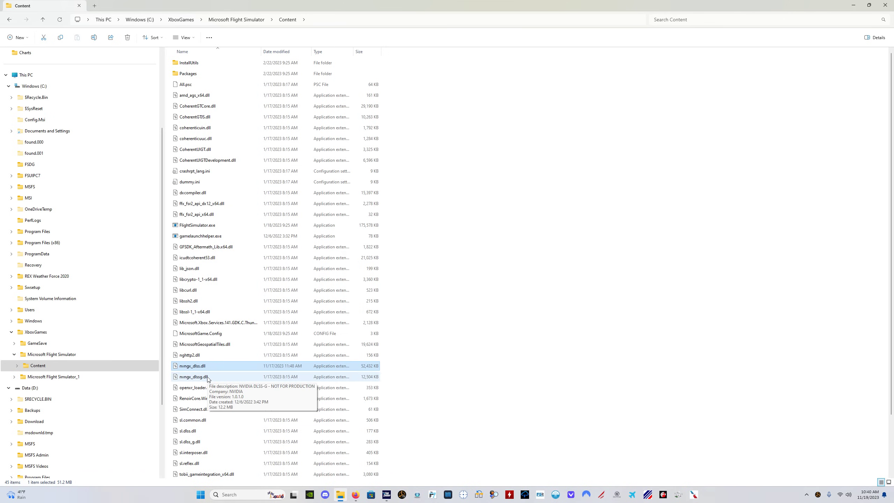
- Switch to Firefox, start downloading NVIDIA DLSS DLL 3.5.10 from the TechPowerUp US-4 server, and cancel saving the zip file
key("alt+Tab")
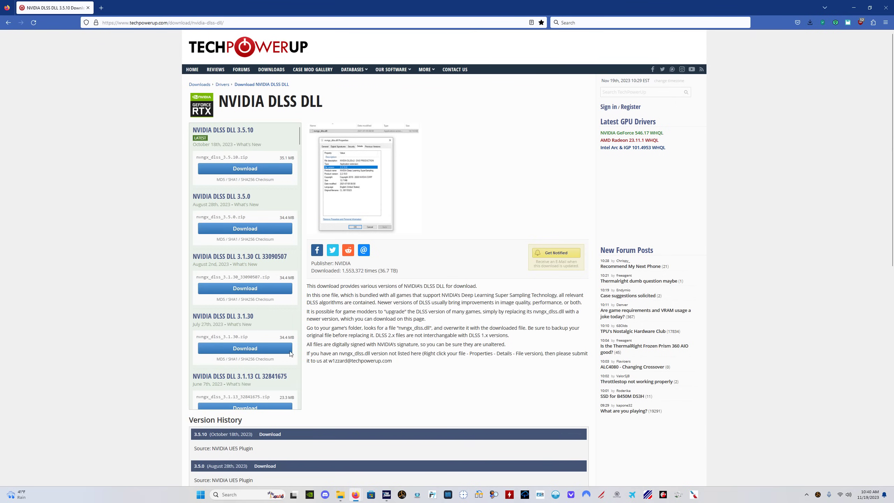
left_click(247, 168)
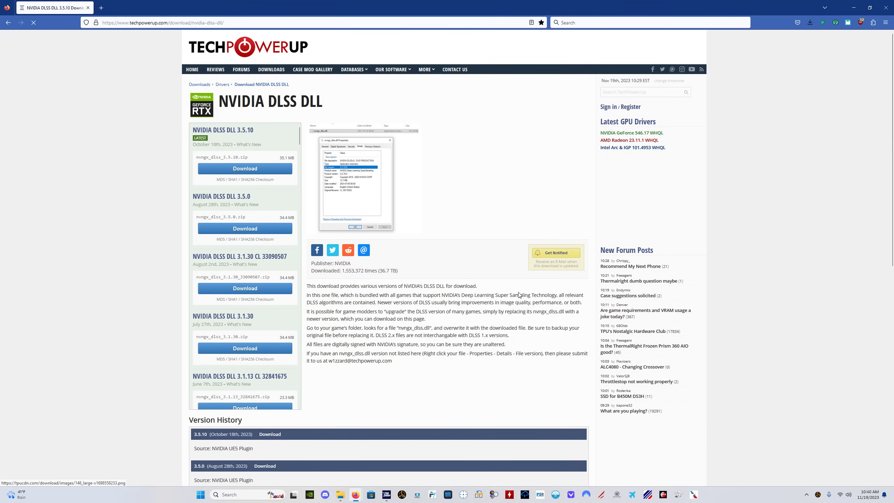
left_click(234, 211)
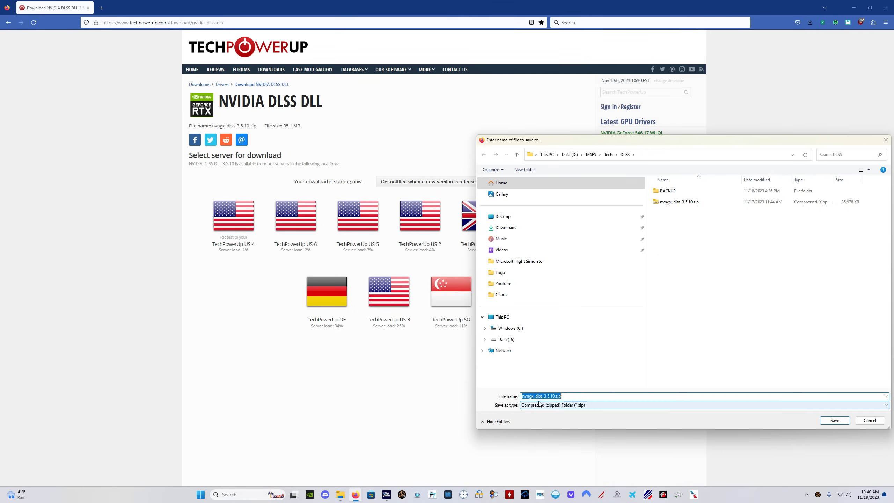
left_click(869, 420)
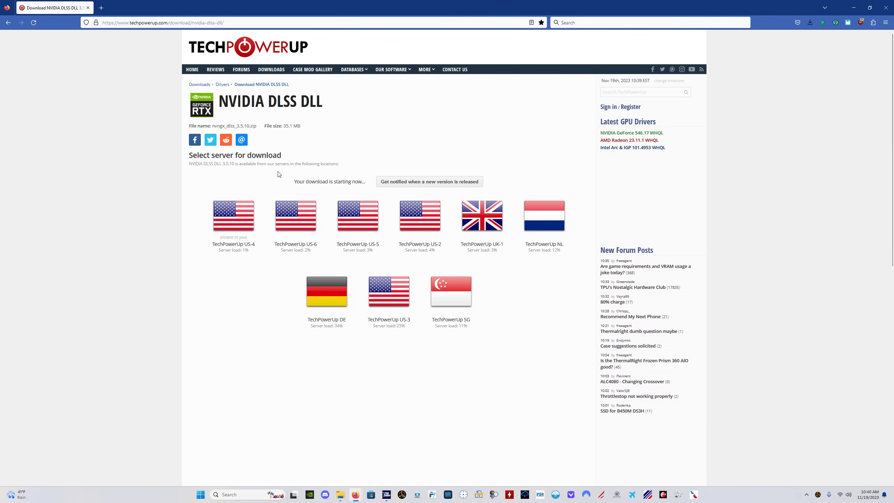
- Switch to File Explorer and examine the version details in the properties of nvngx_dlss.dll
key("alt+Tab")
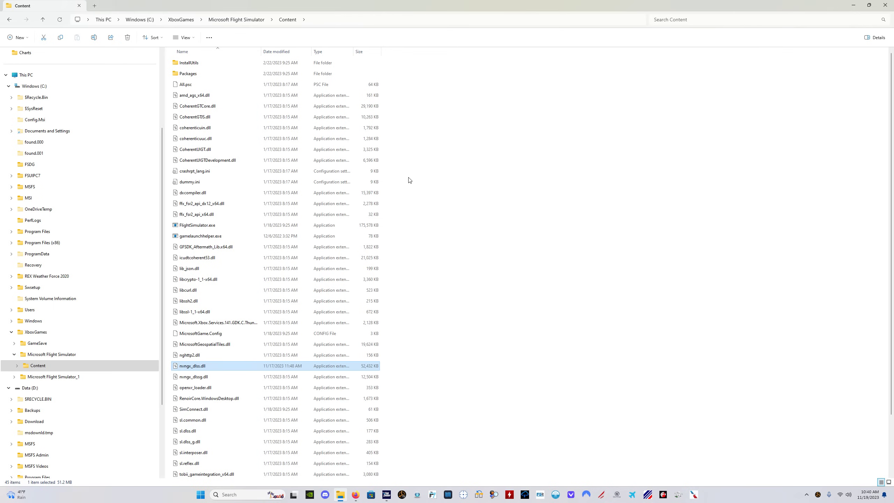
mouse_move(214, 369)
right_click(203, 369)
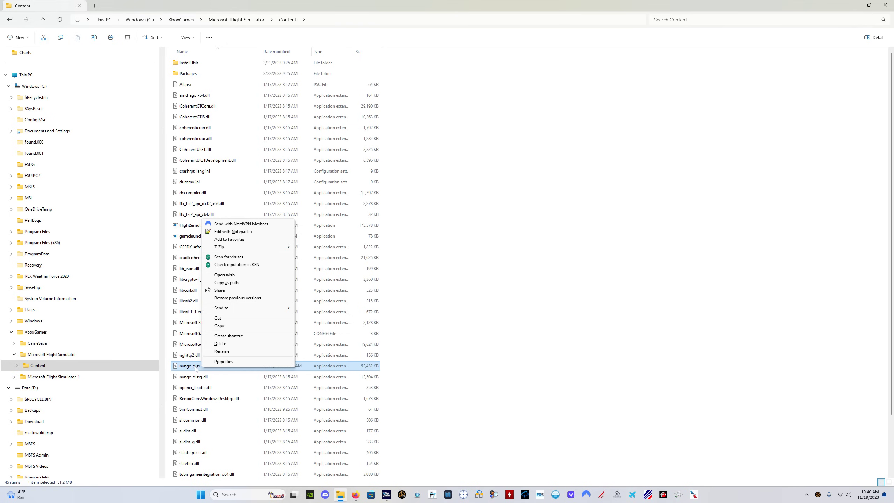
left_click(224, 361)
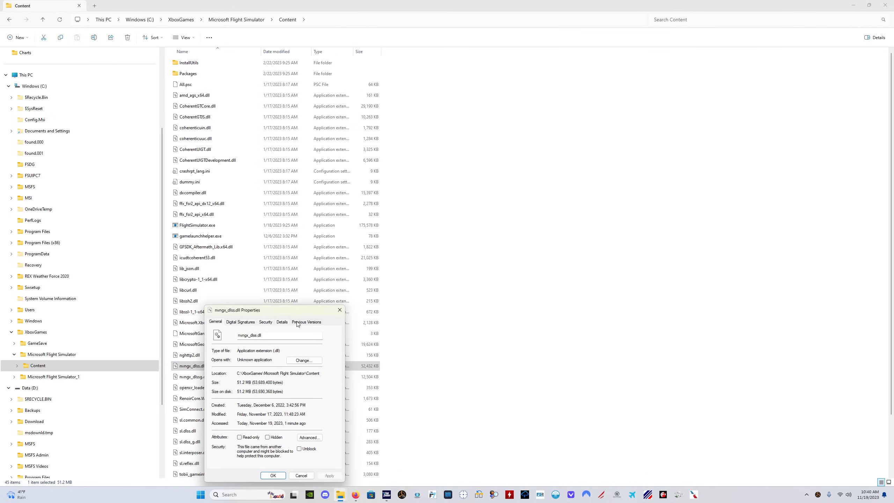
left_click(282, 322)
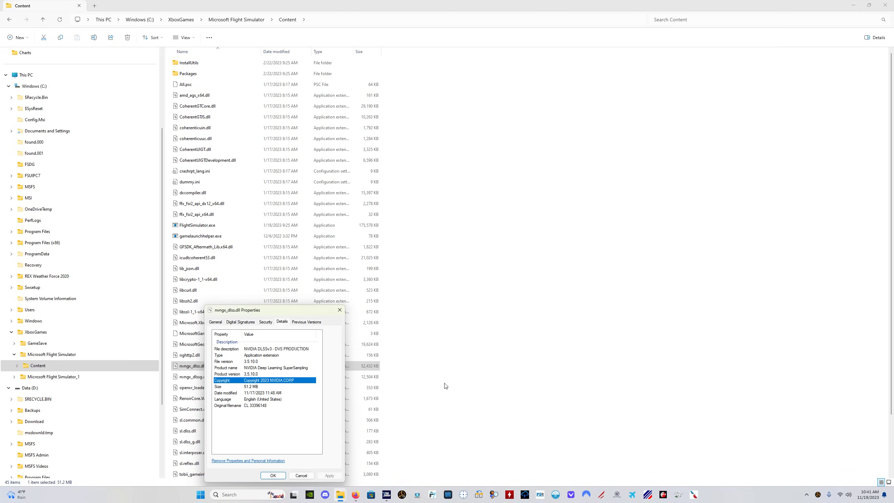
- Switch to Firefox, go back to the TechPowerUp list of DLSS DLL downloads, and look through its older versions
key("alt+Tab")
key("alt+Tab")
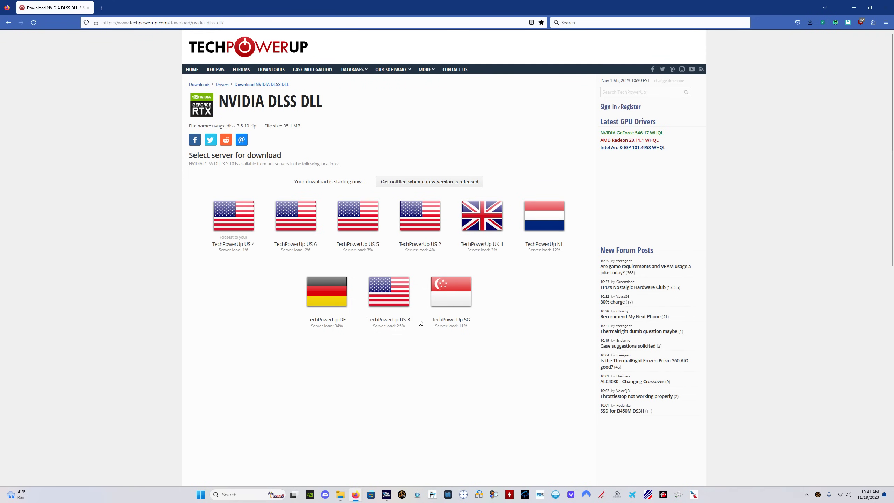
left_click(8, 22)
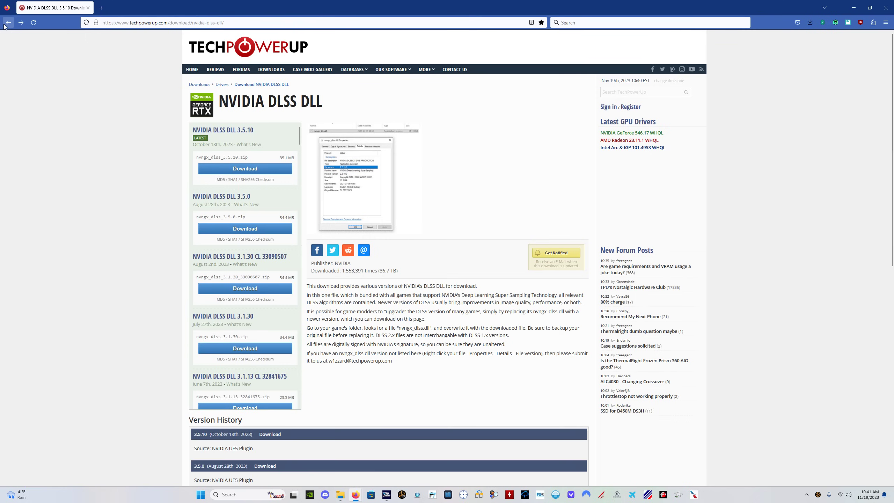
scroll(202, 218, "down", 10)
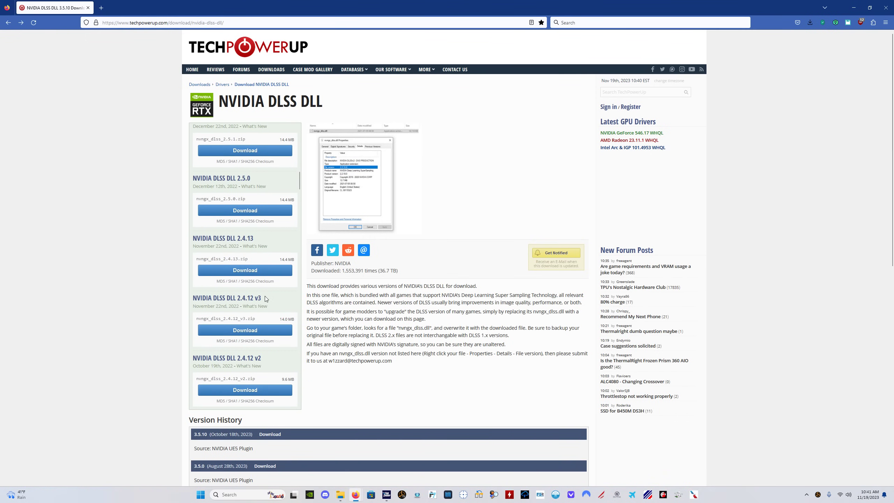
scroll(266, 298, "down", 5)
scroll(253, 303, "down", 1)
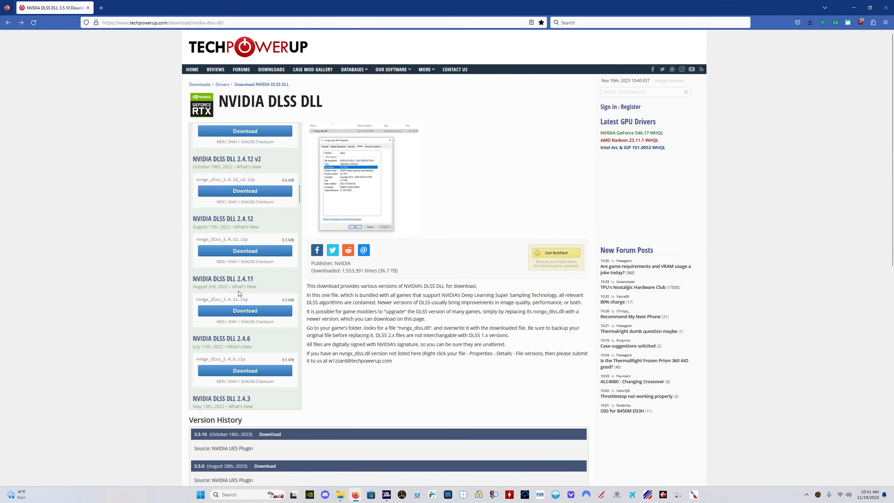
scroll(248, 284, "up", 15)
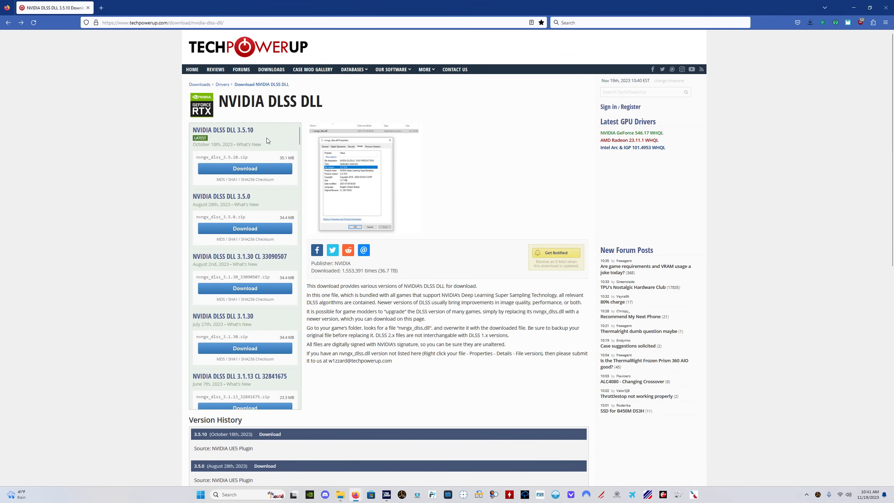
- Return to File Explorer, recheck the version details of nvngx_dlss.dll, and close its properties without changes
key("alt+Tab")
key("alt+Tab")
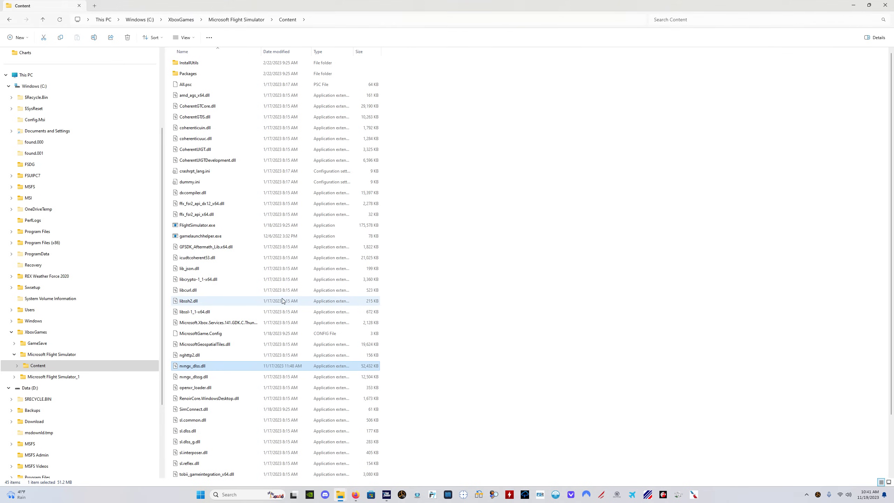
key("alt+Tab")
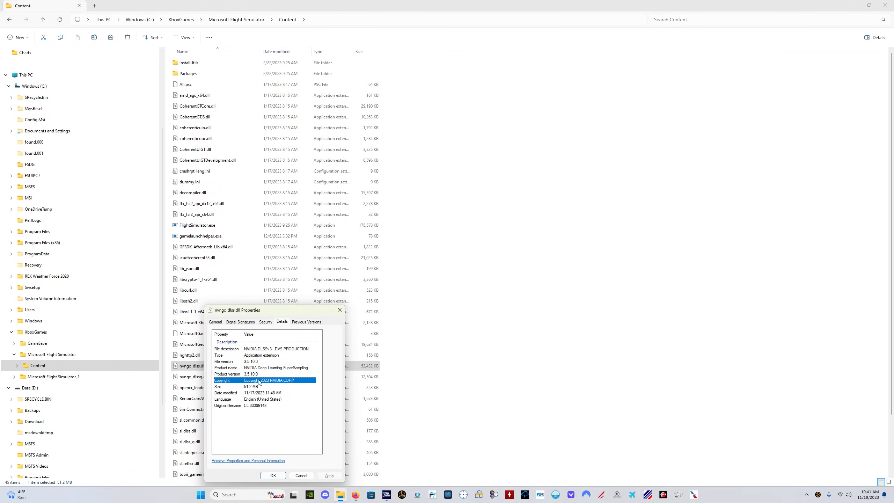
left_click(301, 475)
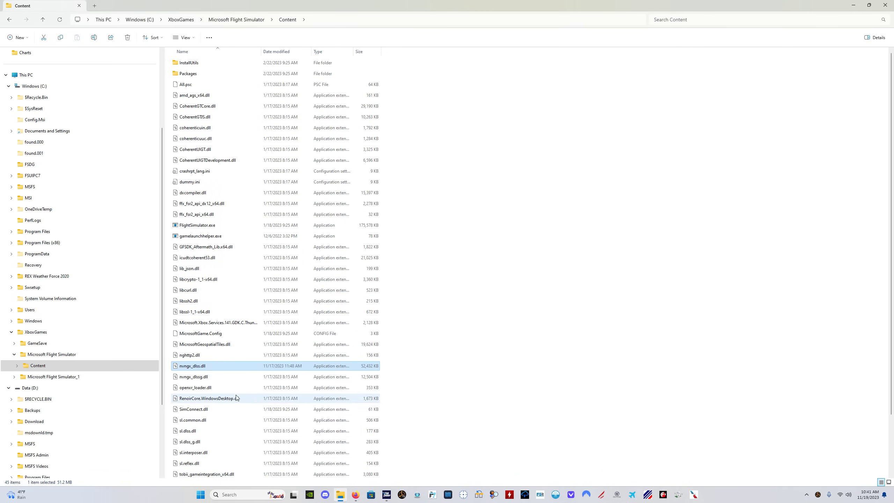
- Examine the version details of nvngx_dlssg.dll in the Microsoft Flight Simulator Content folder and close its properties
right_click(224, 377)
left_click(244, 372)
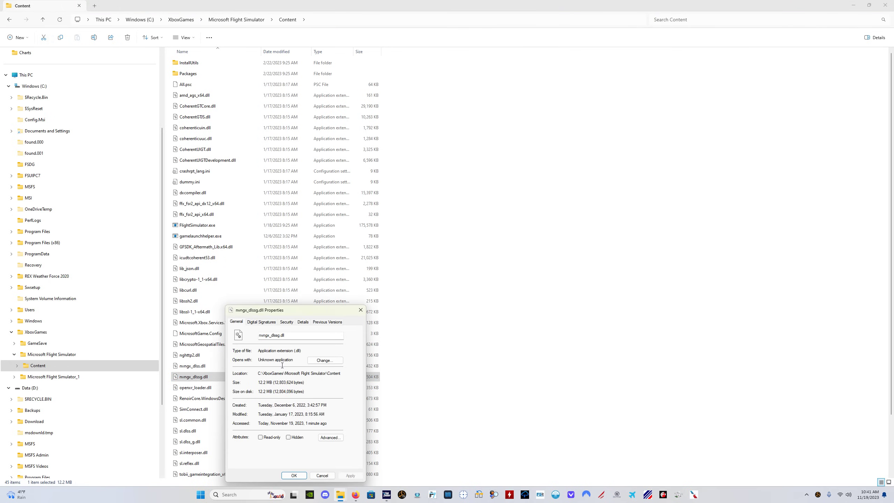
left_click(303, 322)
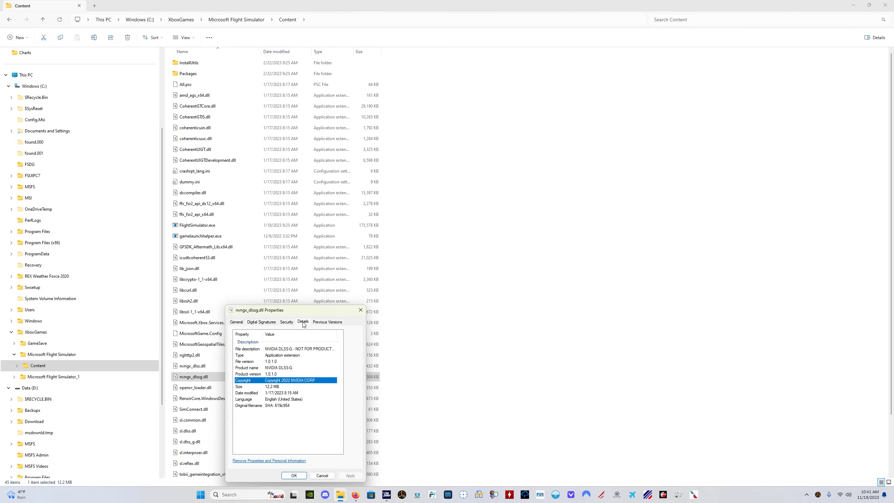
left_click(328, 475)
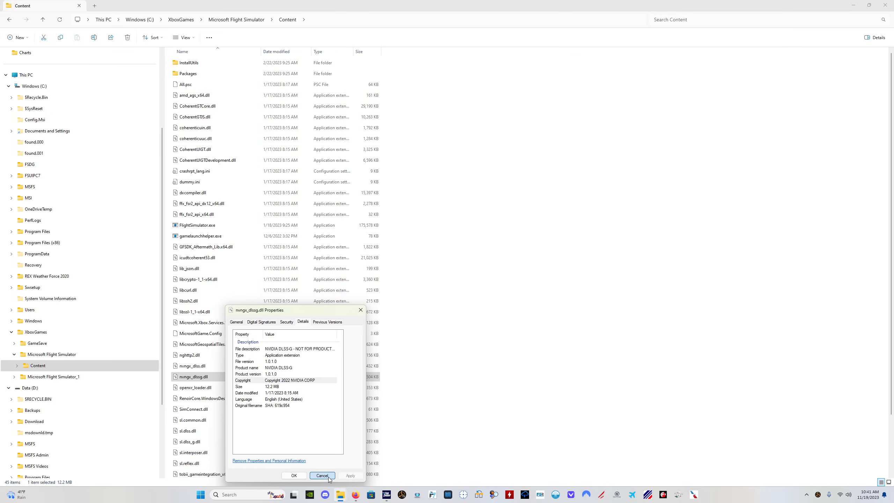
- Open the Content folder under Microsoft Flight Simulator_1 and examine the version details of its nvngx_dlss.dll
left_click(14, 376)
left_click(37, 388)
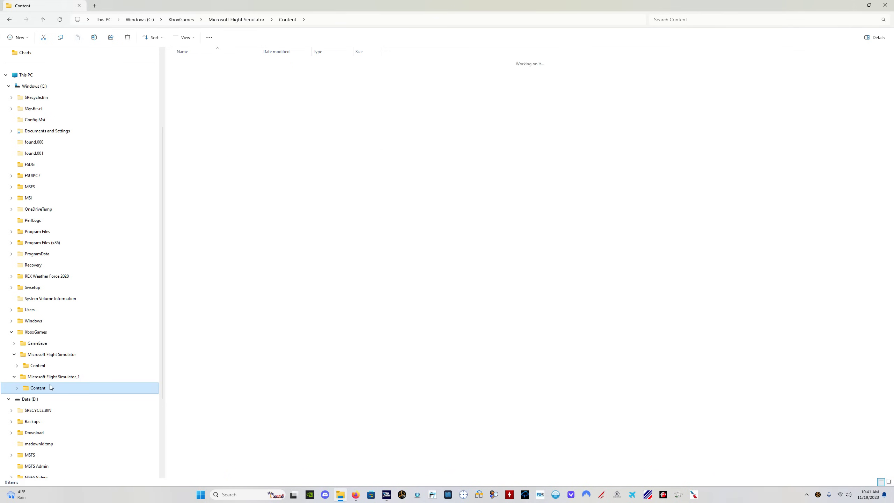
scroll(244, 356, "down", 8)
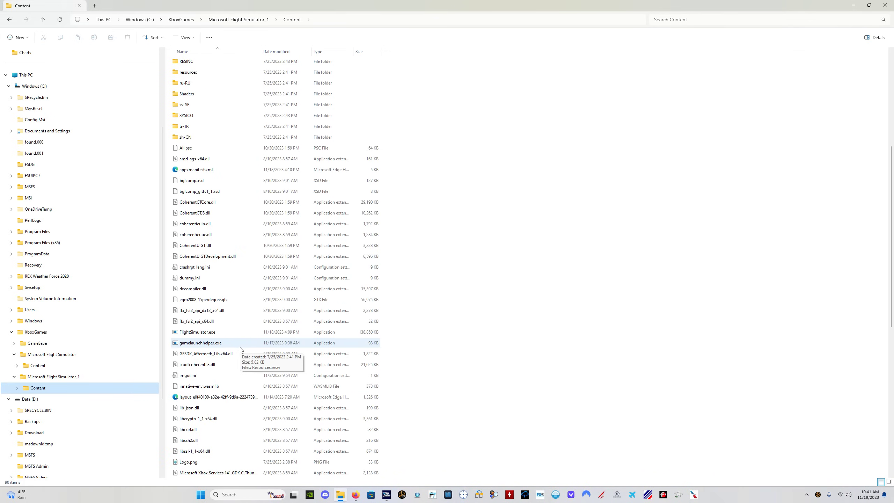
scroll(246, 355, "down", 3)
right_click(207, 377)
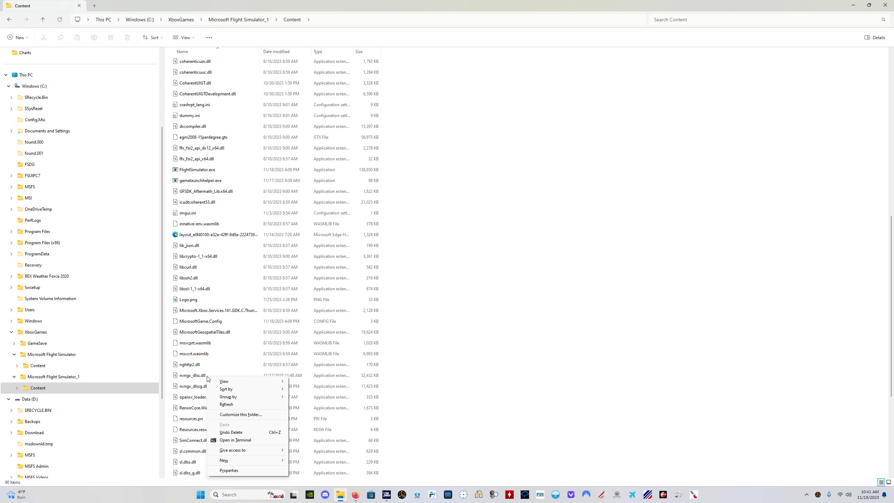
left_click(197, 376)
right_click(197, 376)
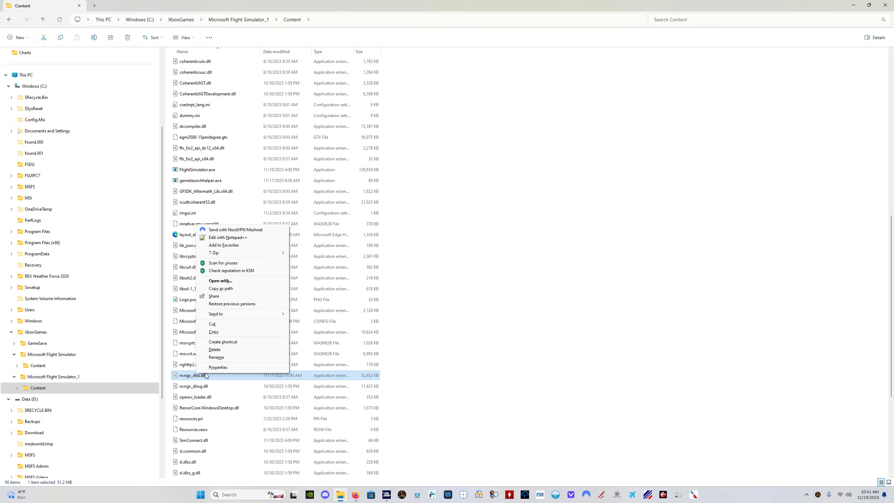
left_click(206, 367)
left_click(275, 322)
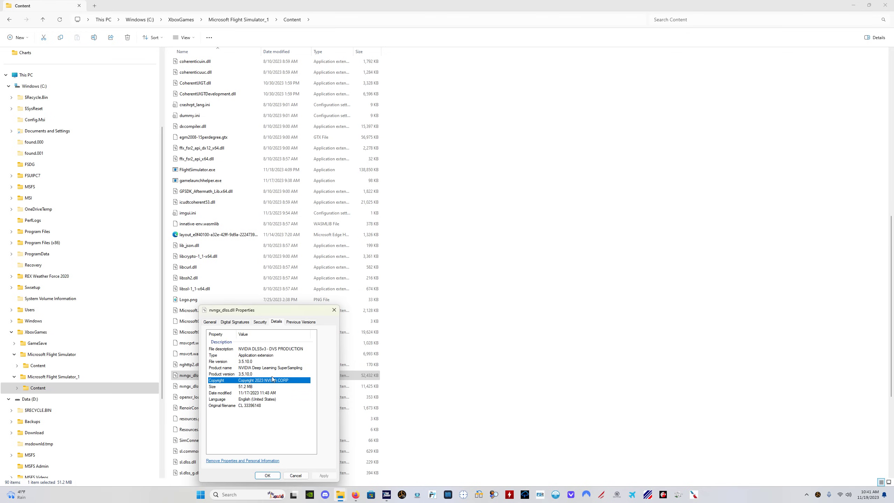
left_click(296, 475)
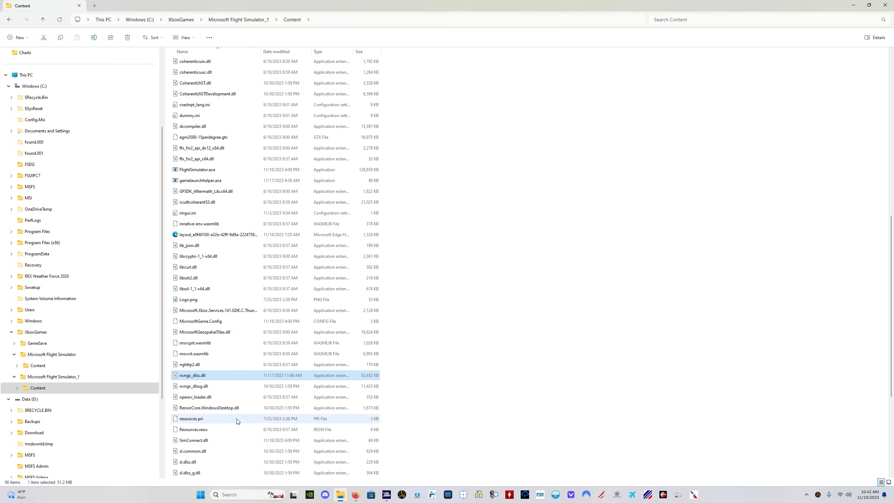
- Examine the version details of nvngx_dlssg.dll in the Microsoft Flight Simulator_1 Content folder and close its properties
left_click(219, 386)
right_click(219, 387)
left_click(278, 381)
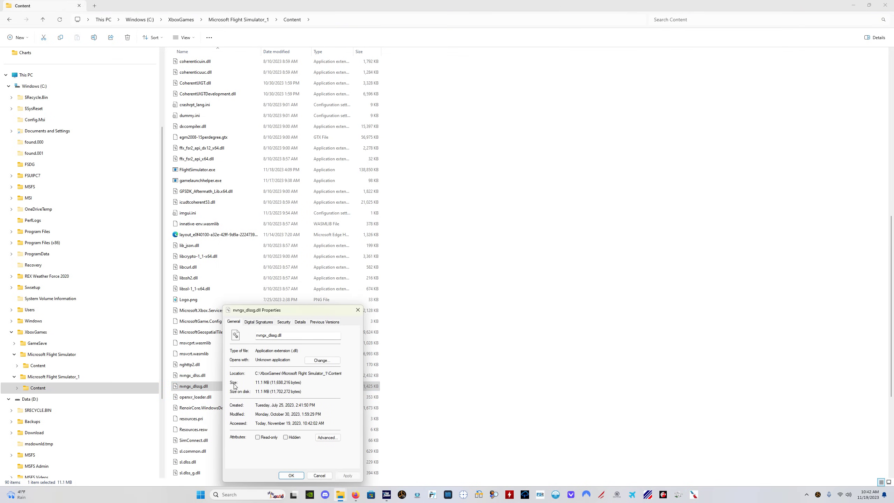
left_click(303, 322)
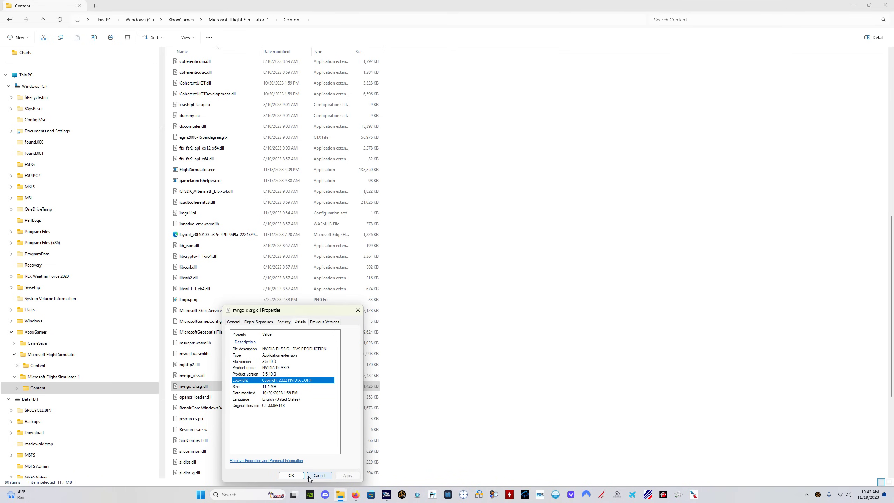
left_click(319, 475)
- Return to the Content folder under Microsoft Flight Simulator and select nvngx_dlss.dll
left_click(78, 364)
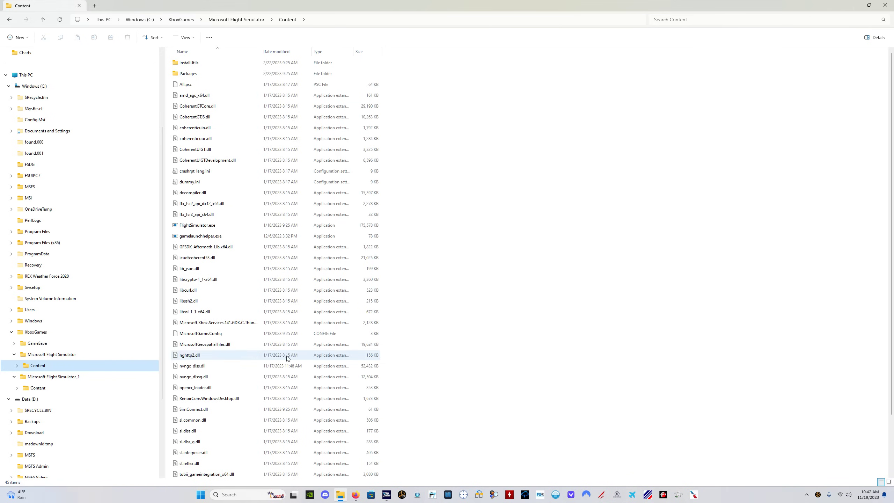
left_click(213, 366)
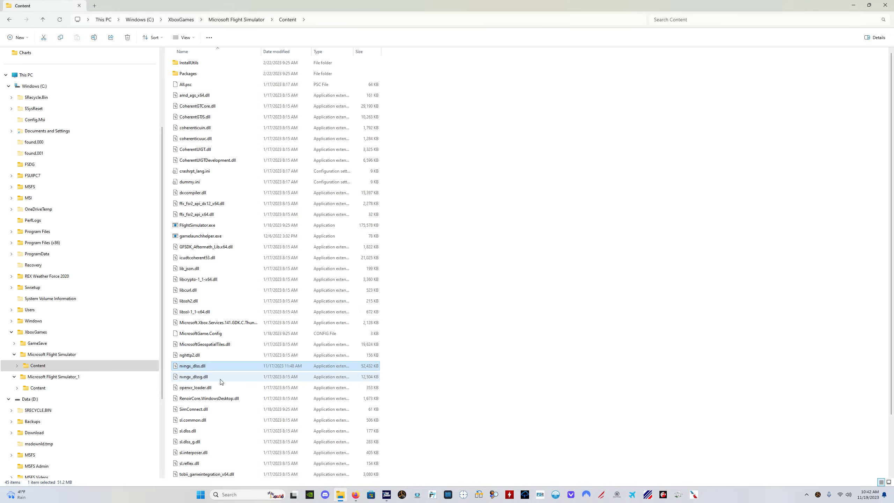
- Switch to Microsoft Flight Simulator, apply and save TAA anti-aliasing in the graphics options, and resume the flight
key("alt+Tab")
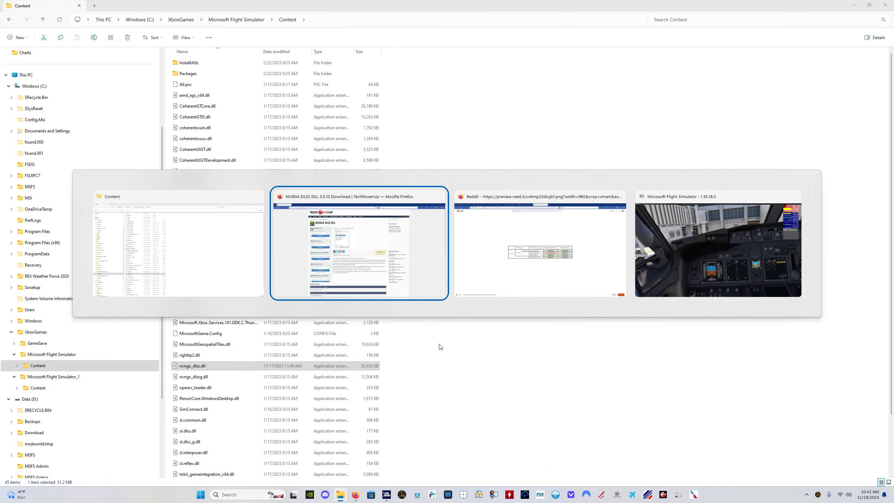
key("alt+Tab")
key("alt+Tab")
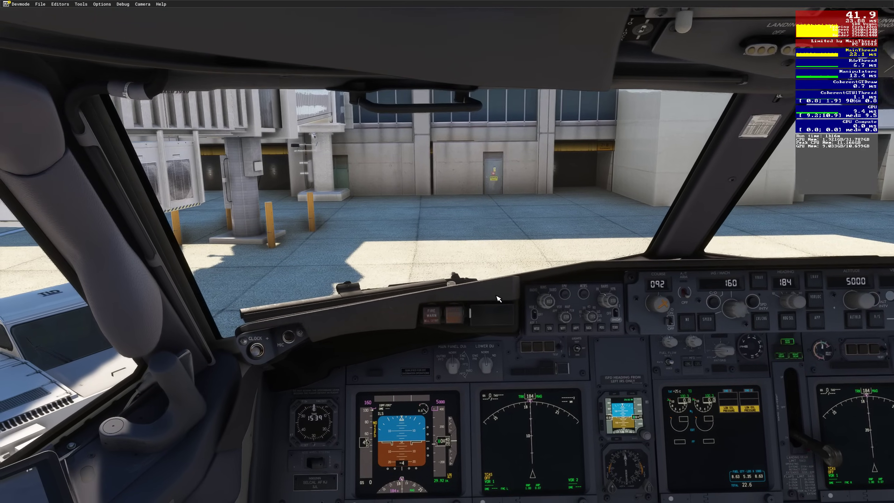
key("Escape")
left_click(231, 345)
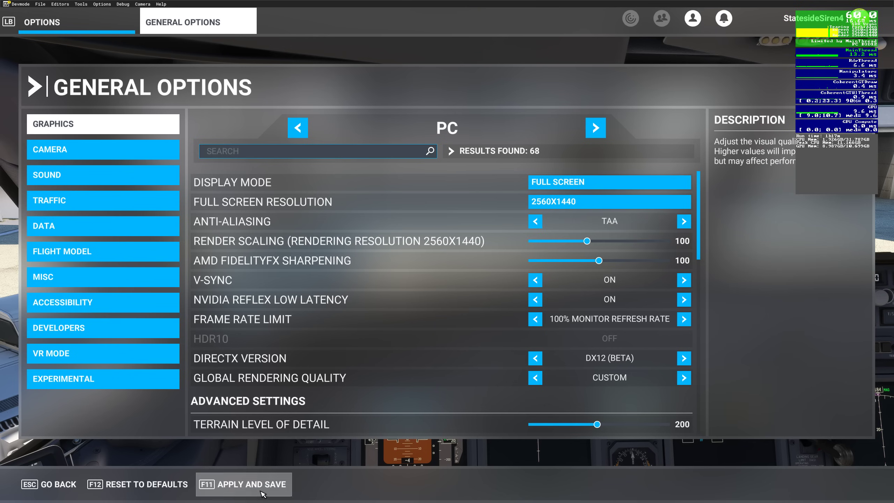
left_click(247, 484)
left_click(77, 488)
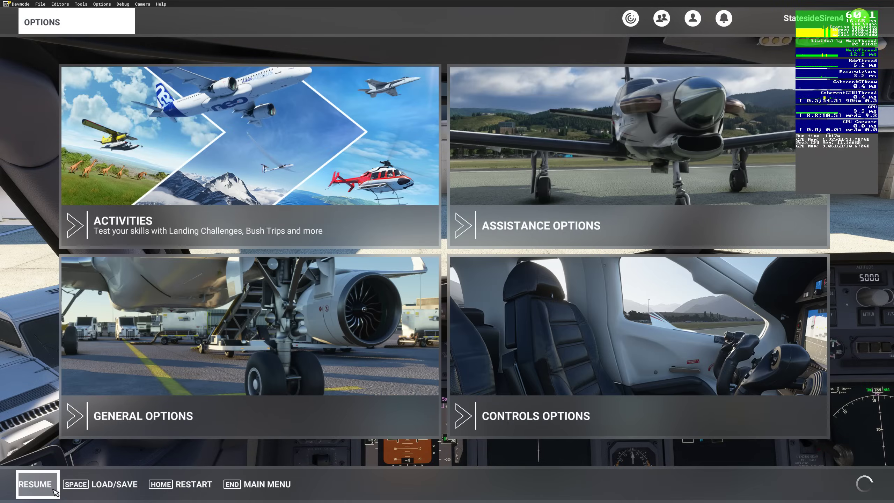
left_click(38, 484)
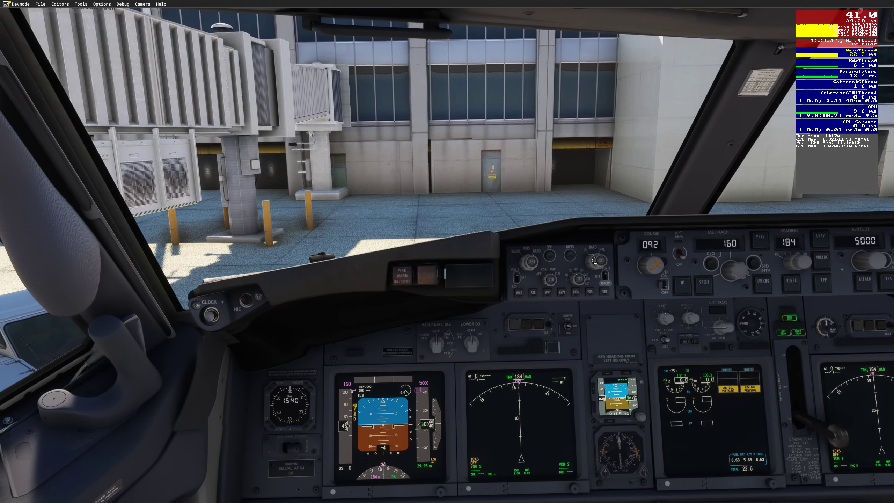
- Raise the captain's altimeter barometric setting to 30.22 in
scroll(594, 261, "up", 6)
scroll(594, 261, "up", 3)
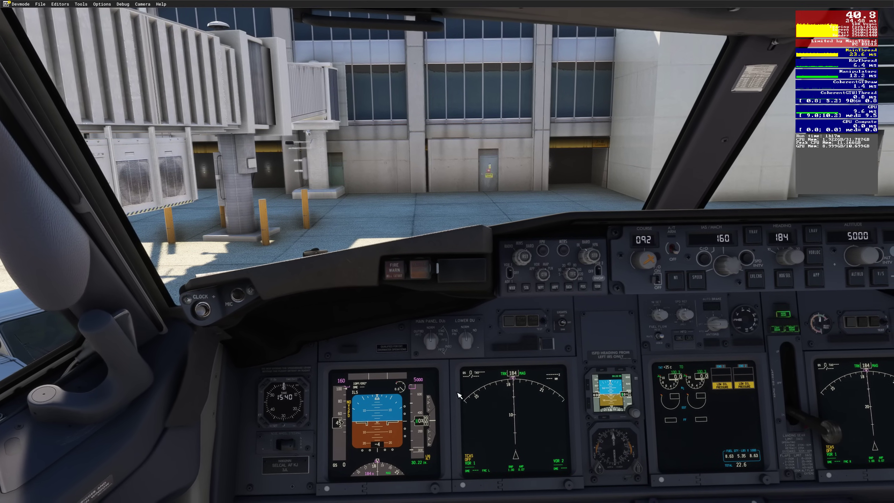
key("alt+Tab")
key("Escape")
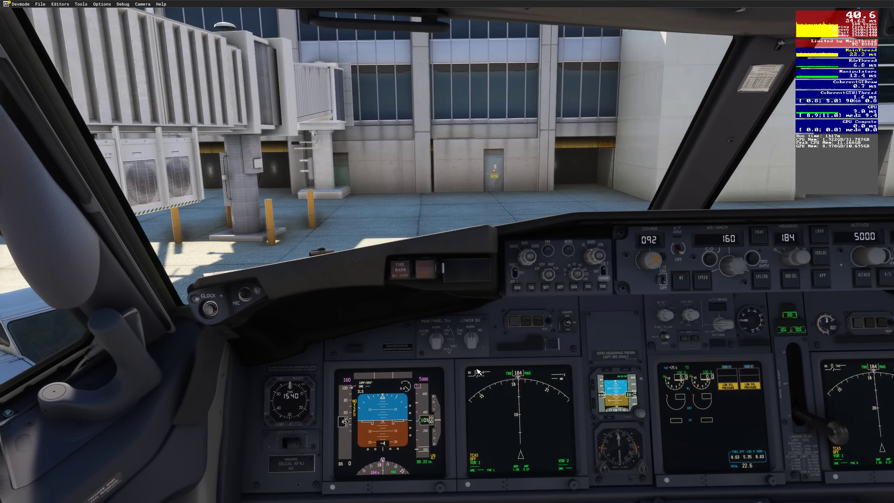
- Set anti-aliasing to NVIDIA DLSS Super Resolution in DLAA mode, apply and save it, and resume the flight
key("Escape")
left_click(280, 361)
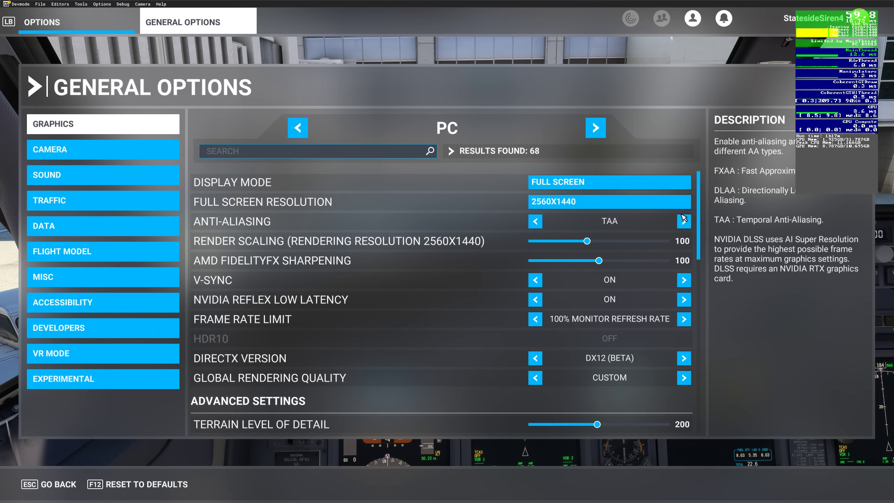
left_click(683, 221)
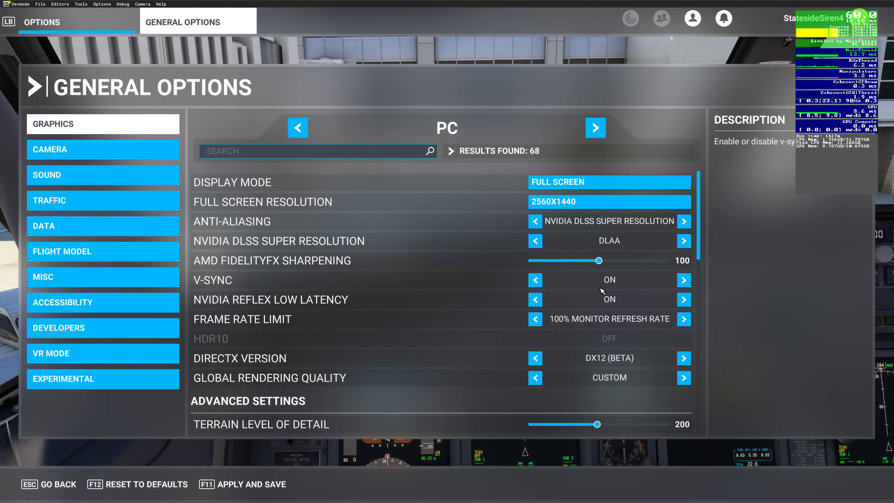
left_click(243, 484)
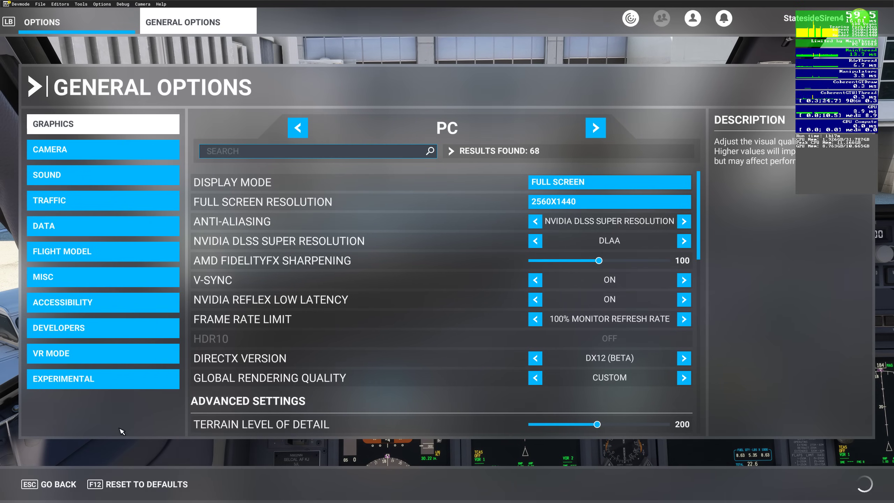
left_click(53, 484)
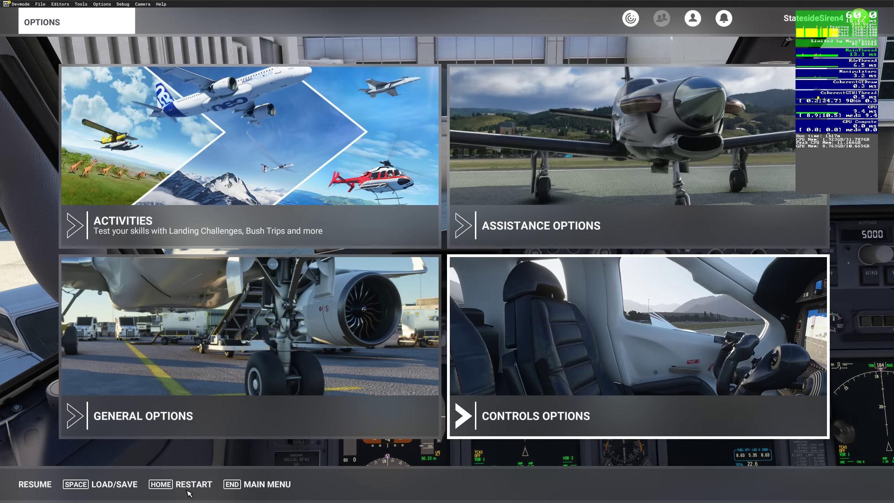
left_click(20, 487)
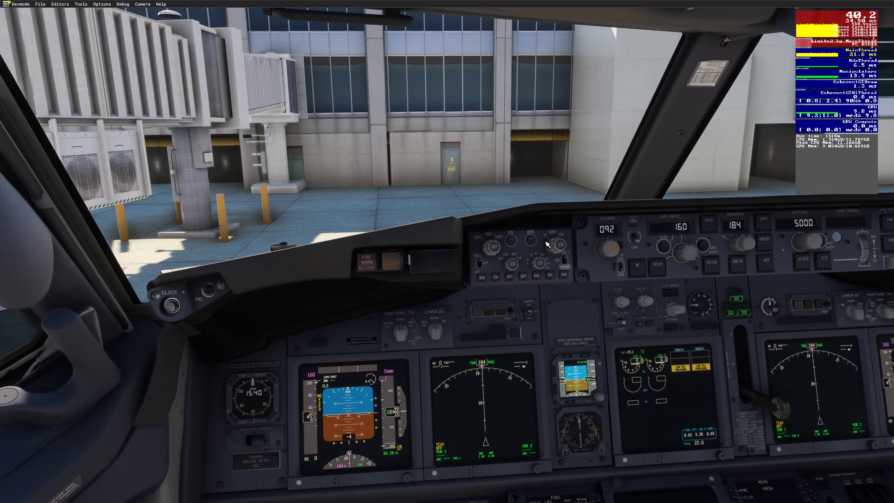
- Lower the captain's altimeter barometric setting to 29.72 in with the cockpit view close on the flight displays
scroll(560, 248, "down", 20)
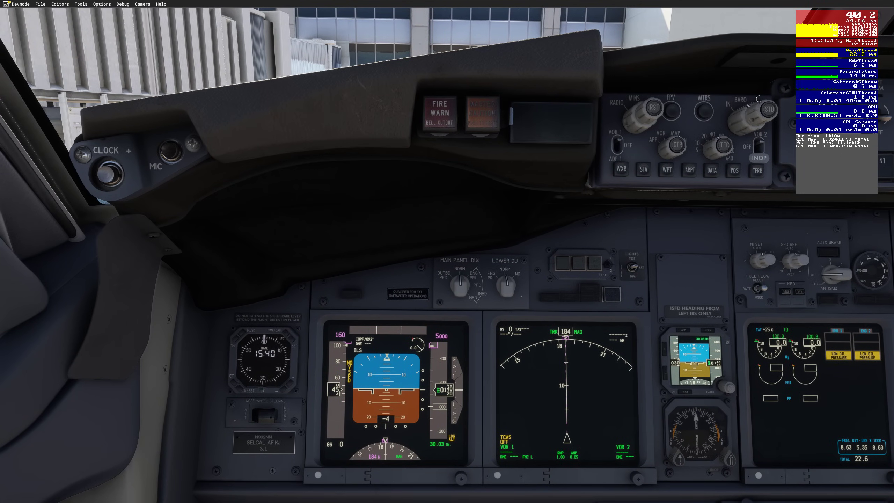
scroll(758, 108, "down", 6)
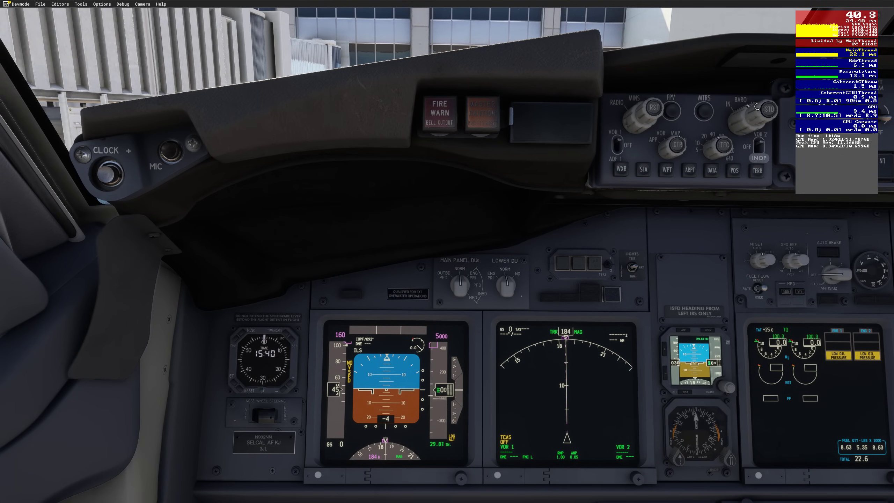
scroll(756, 108, "down", 3)
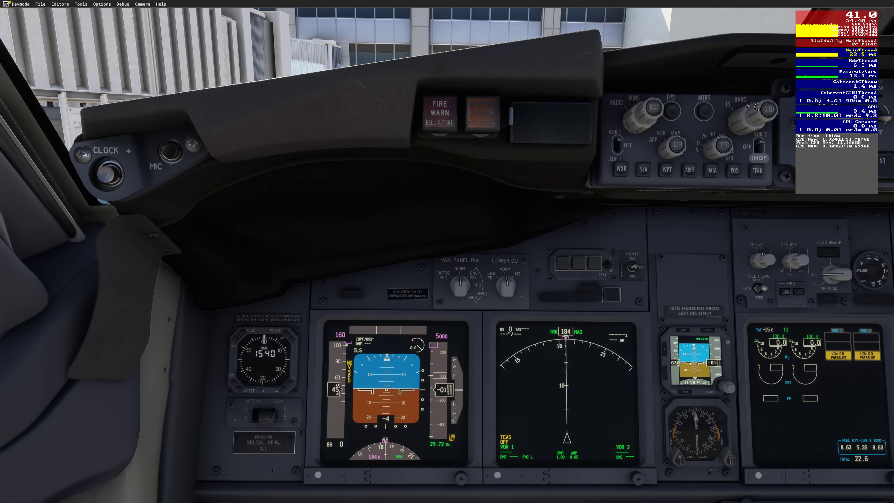
- Set anti-aliasing back to TAA in the graphics options, apply and save it, and return to the cockpit
key("Escape")
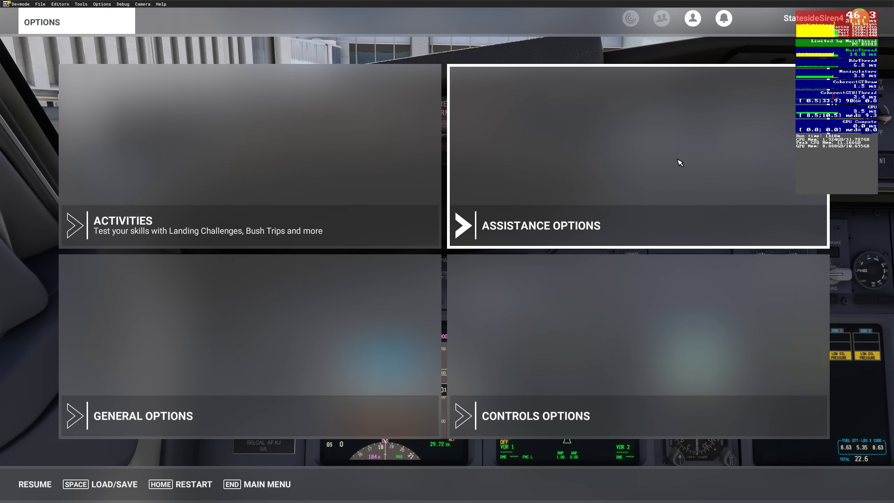
left_click(266, 315)
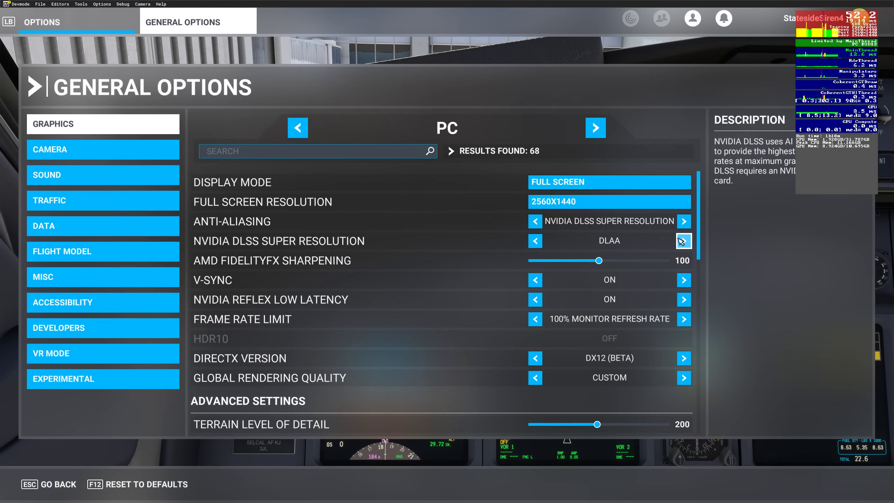
left_click(683, 241)
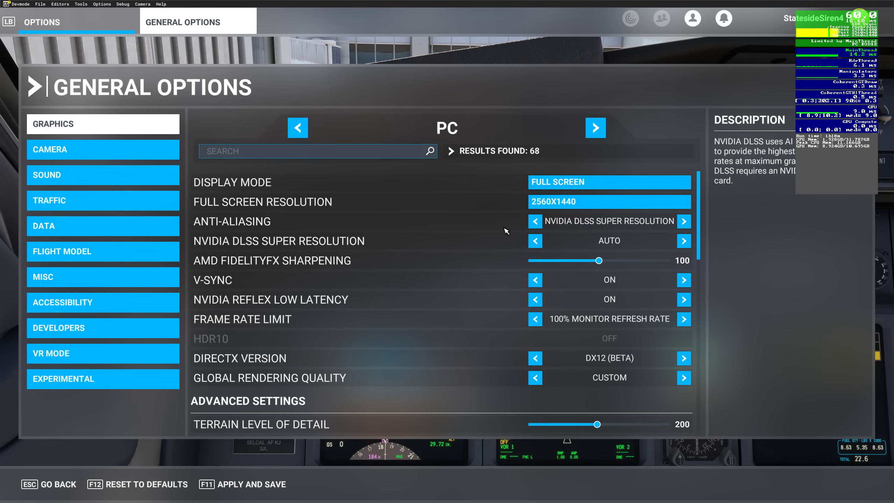
left_click(534, 221)
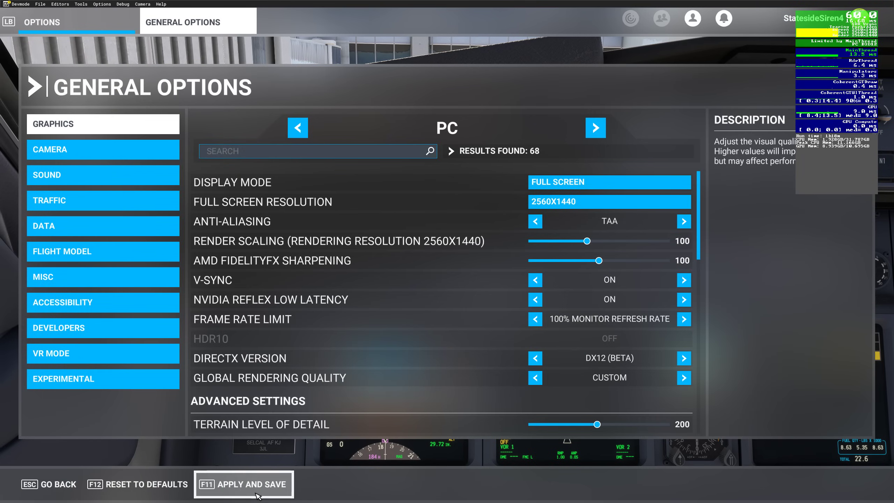
left_click(285, 483)
left_click(53, 484)
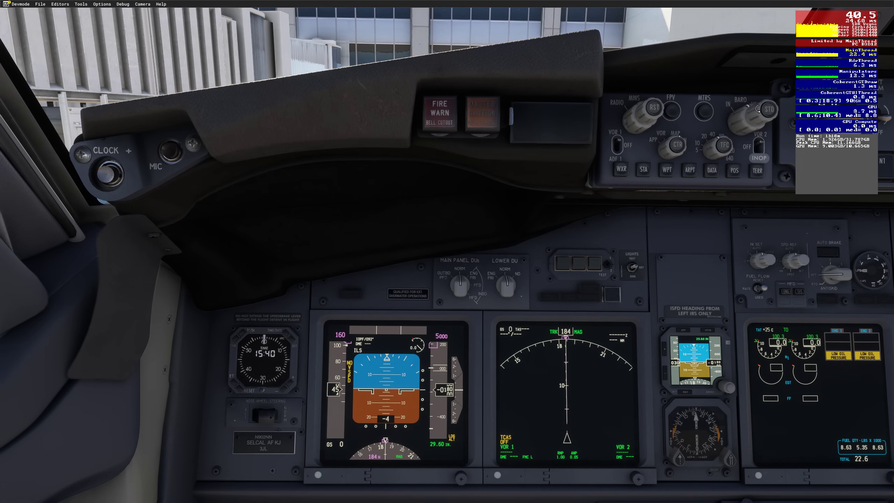
- Lower the captain's barometric setting further and switch it to standard (STD)
scroll(758, 109, "down", 20)
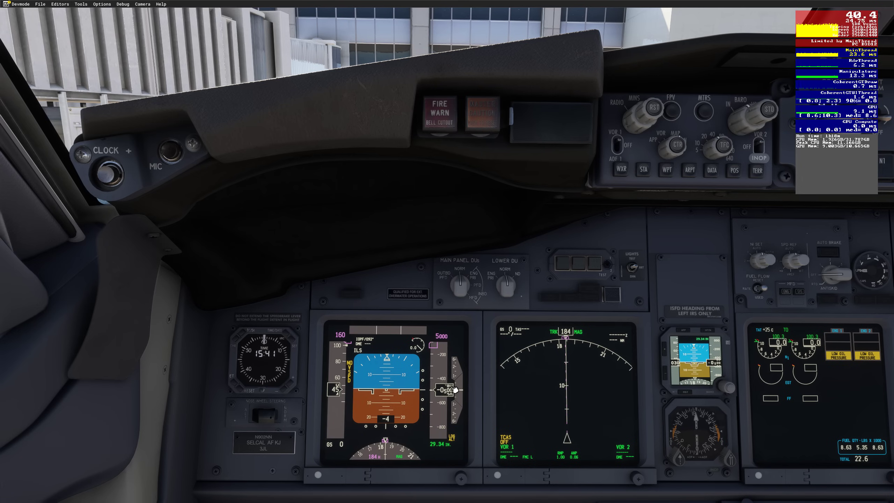
left_click(774, 112)
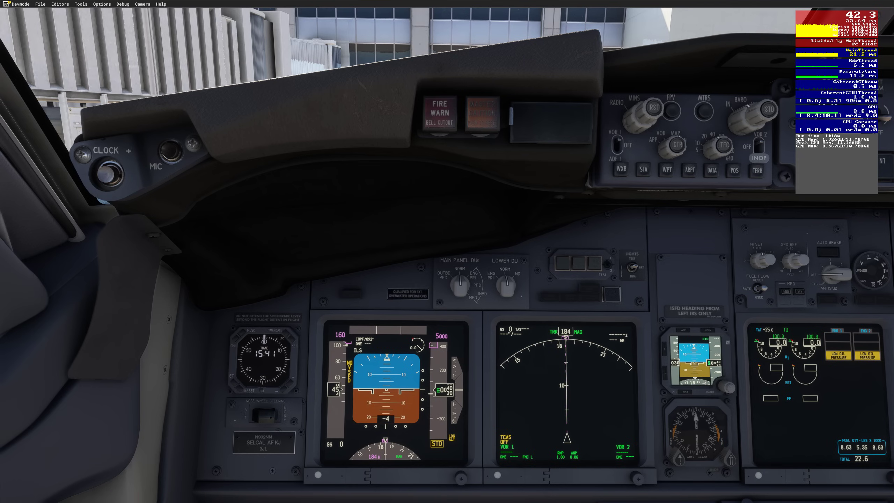
key("ctrl+space")
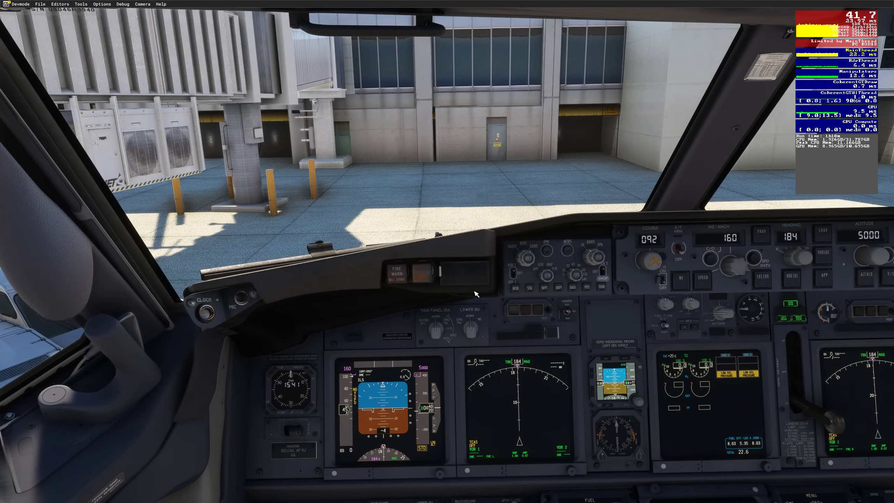
- Examine the full list of PC graphics settings, from display mode to glass cockpit refresh rate, and return to the flight
key("Escape")
left_click(275, 344)
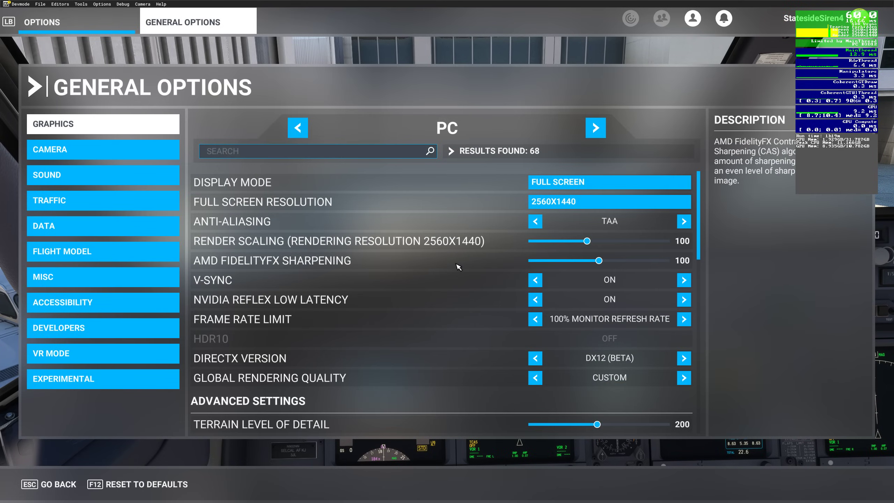
scroll(453, 275, "down", 2)
scroll(453, 275, "down", 2)
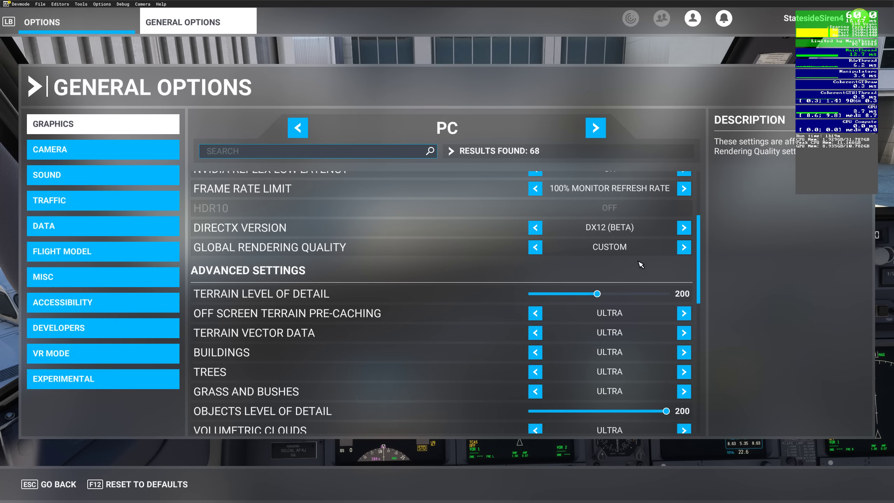
scroll(480, 274, "down", 5)
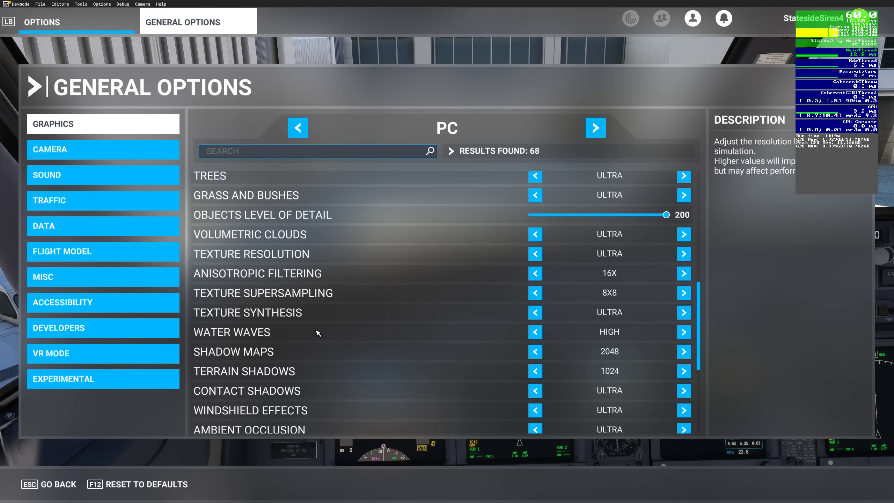
scroll(658, 333, "down", 5)
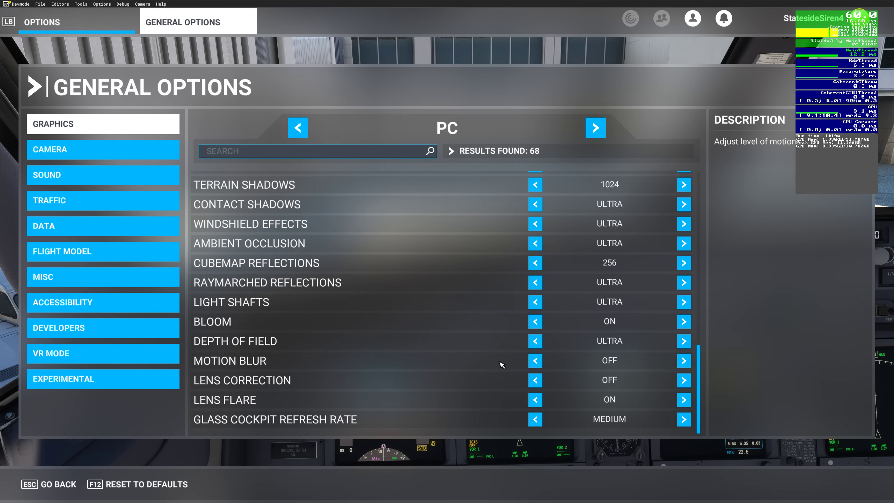
scroll(503, 362, "up", 12)
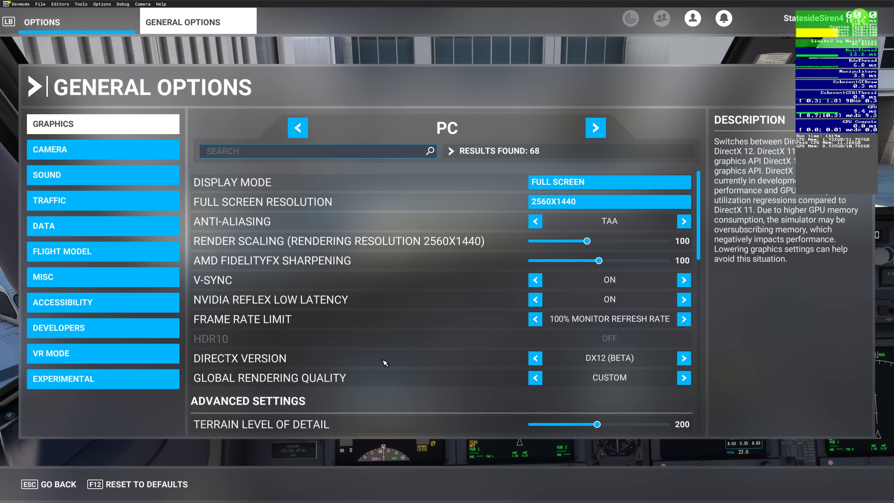
left_click(45, 485)
left_click(45, 486)
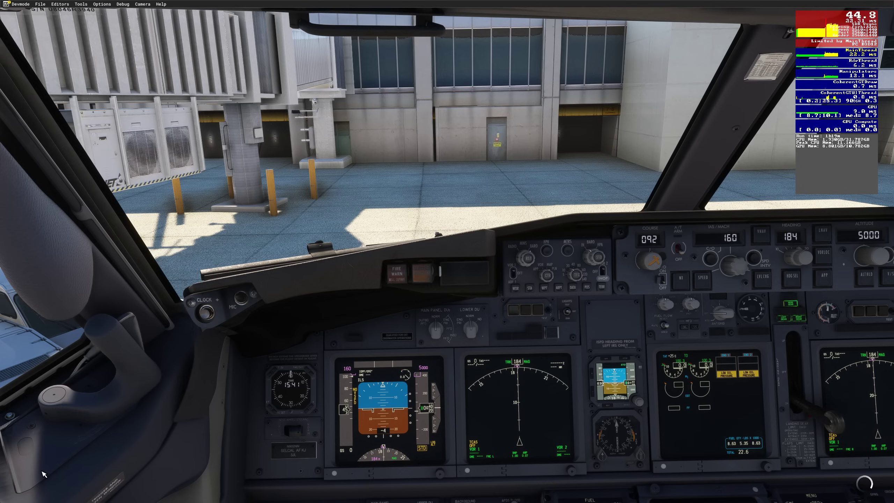